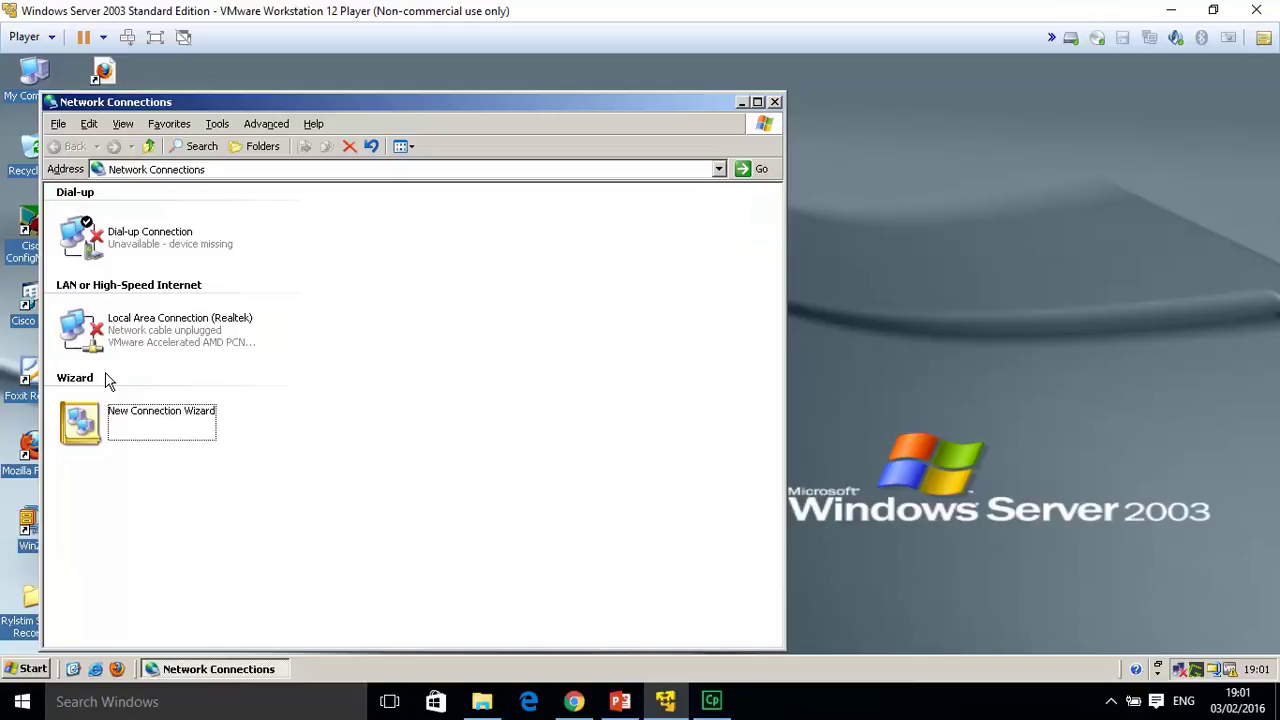
Open the Internet Protocol (TCP/IP) properties of the Local Area Connection (Realtek) and place the dialog beside the connection properties
{"action": "double_click", "coordinate": [185, 340]}
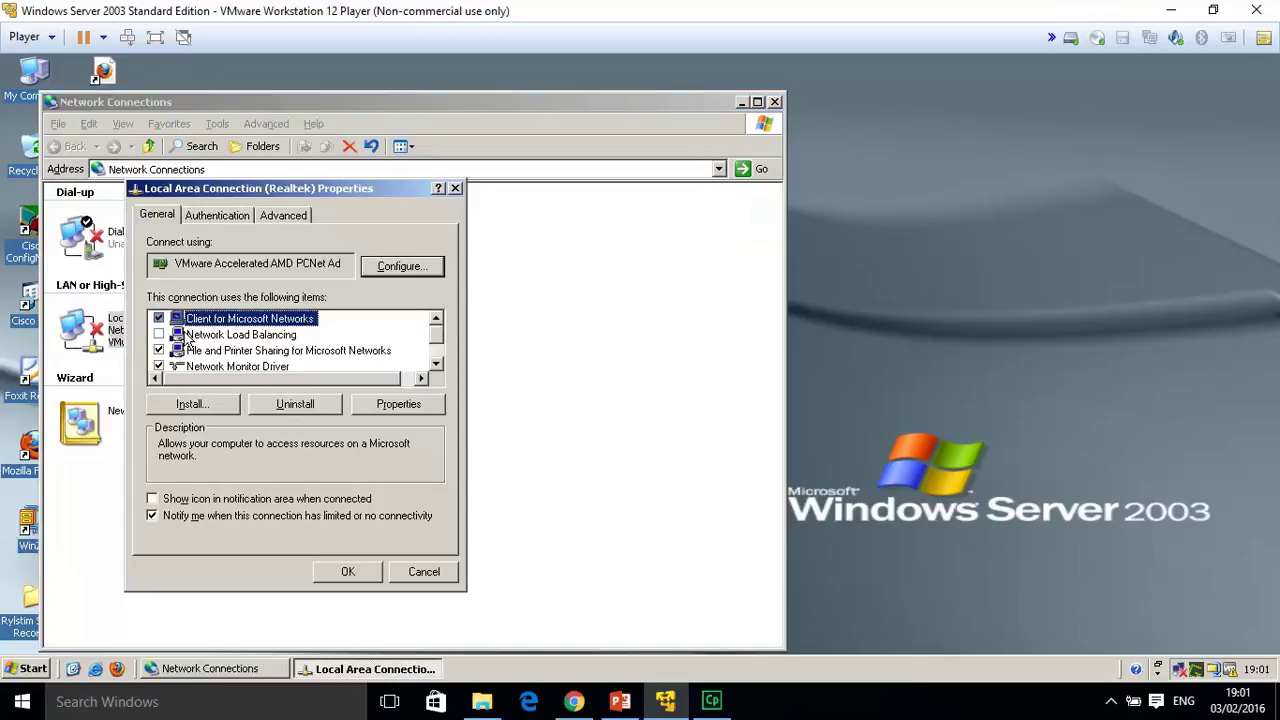
{"action": "left_click", "coordinate": [436, 365]}
{"action": "left_click", "coordinate": [436, 365]}
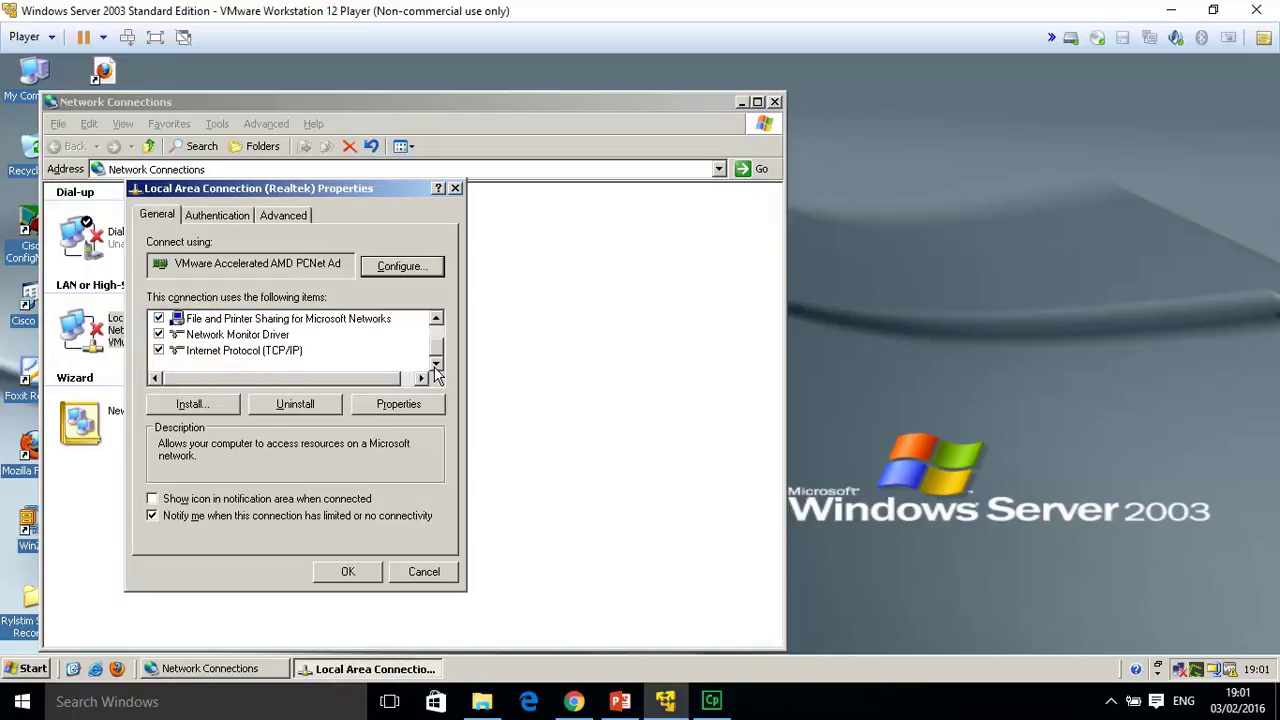
{"action": "left_click", "coordinate": [290, 352]}
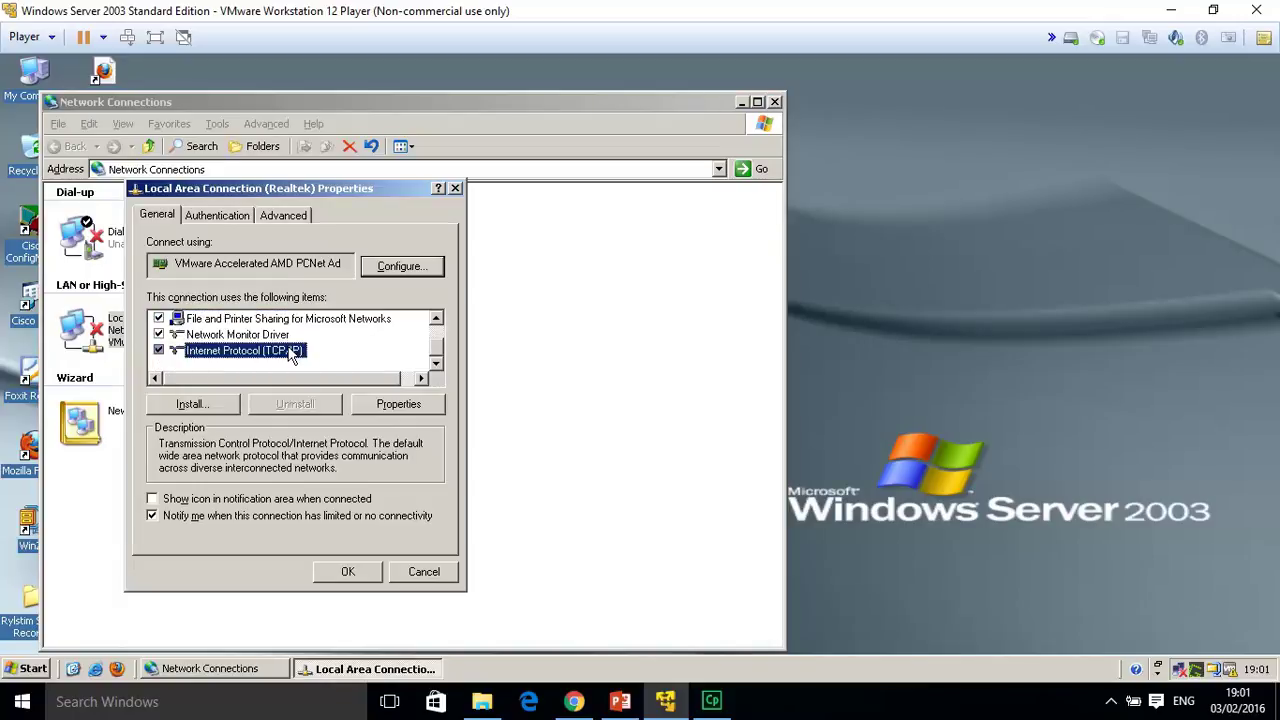
{"action": "left_click", "coordinate": [425, 408]}
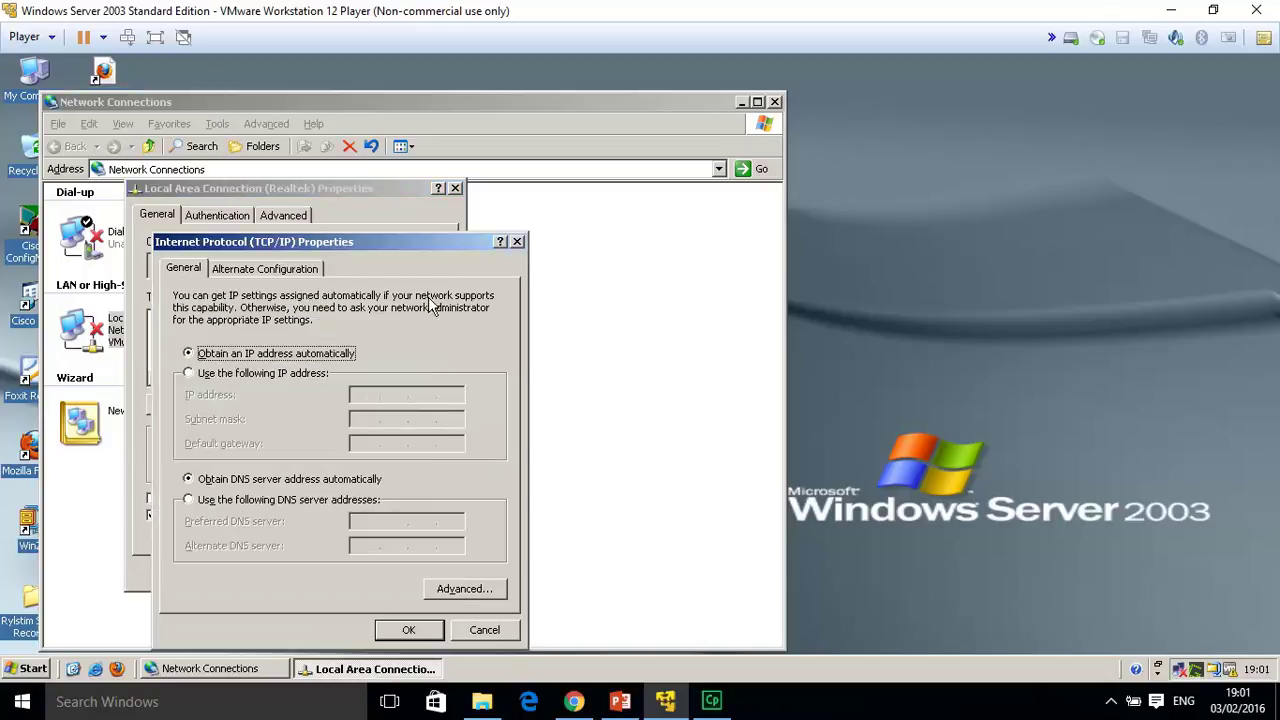
{"action": "left_click_drag", "start_coordinate": [442, 238], "coordinate": [820, 181]}
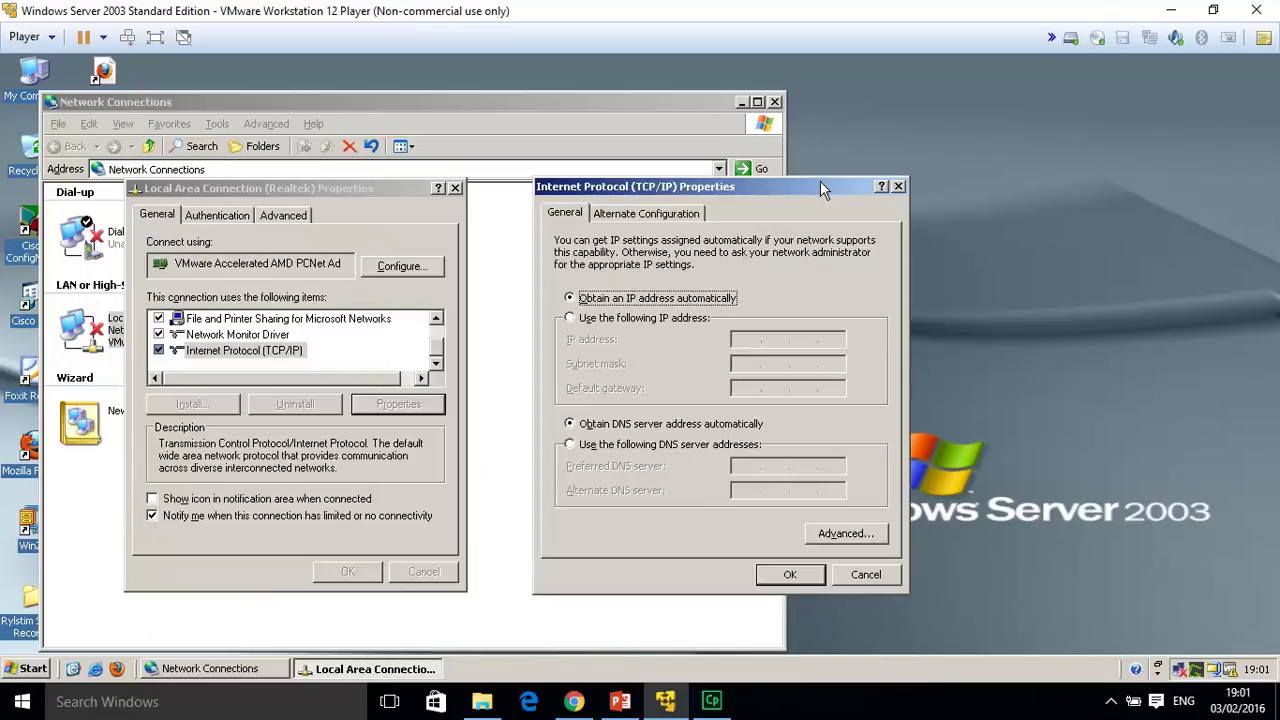
Assign static IP address 192.168.1.10, subnet mask 255.255.255.0 and default gateway 192.168.1.1, then close the network connection windows
{"action": "left_click", "coordinate": [569, 318]}
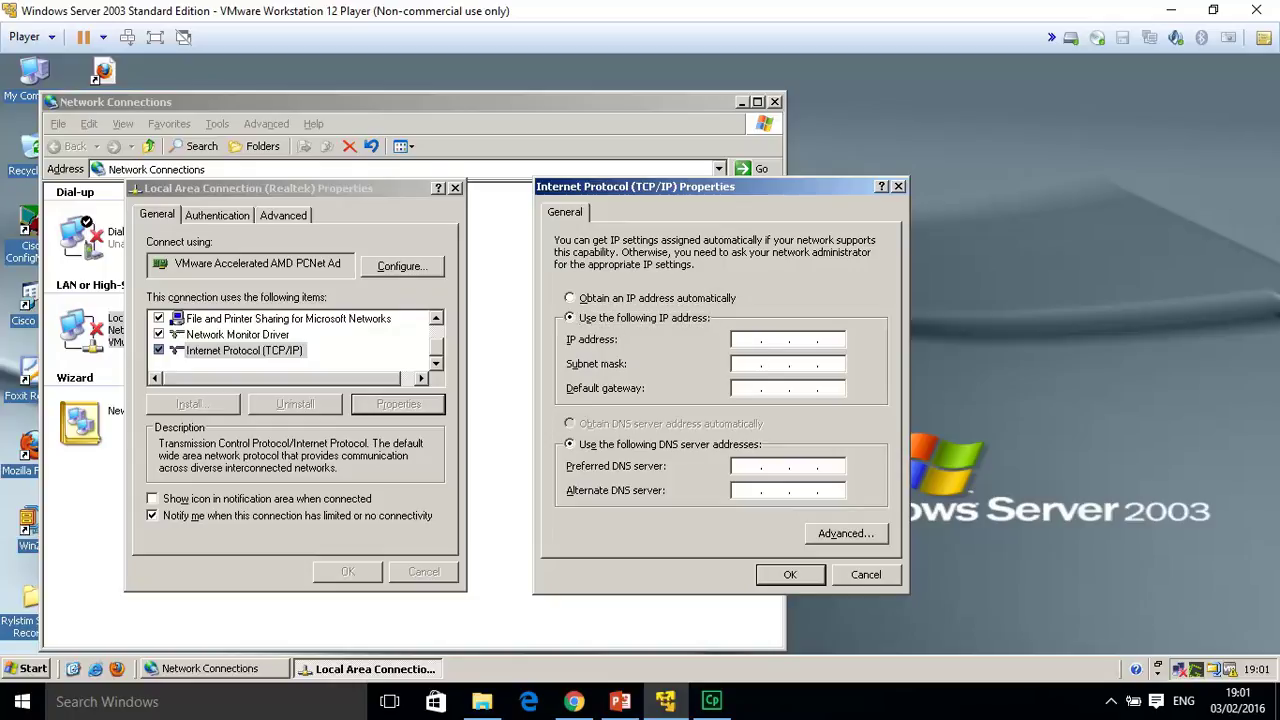
{"action": "type", "text": "192 . 168 . 1 . 10"}
{"action": "left_click", "coordinate": [738, 364]}
{"action": "key", "text": "Tab"}
{"action": "type", "text": "192 . "}
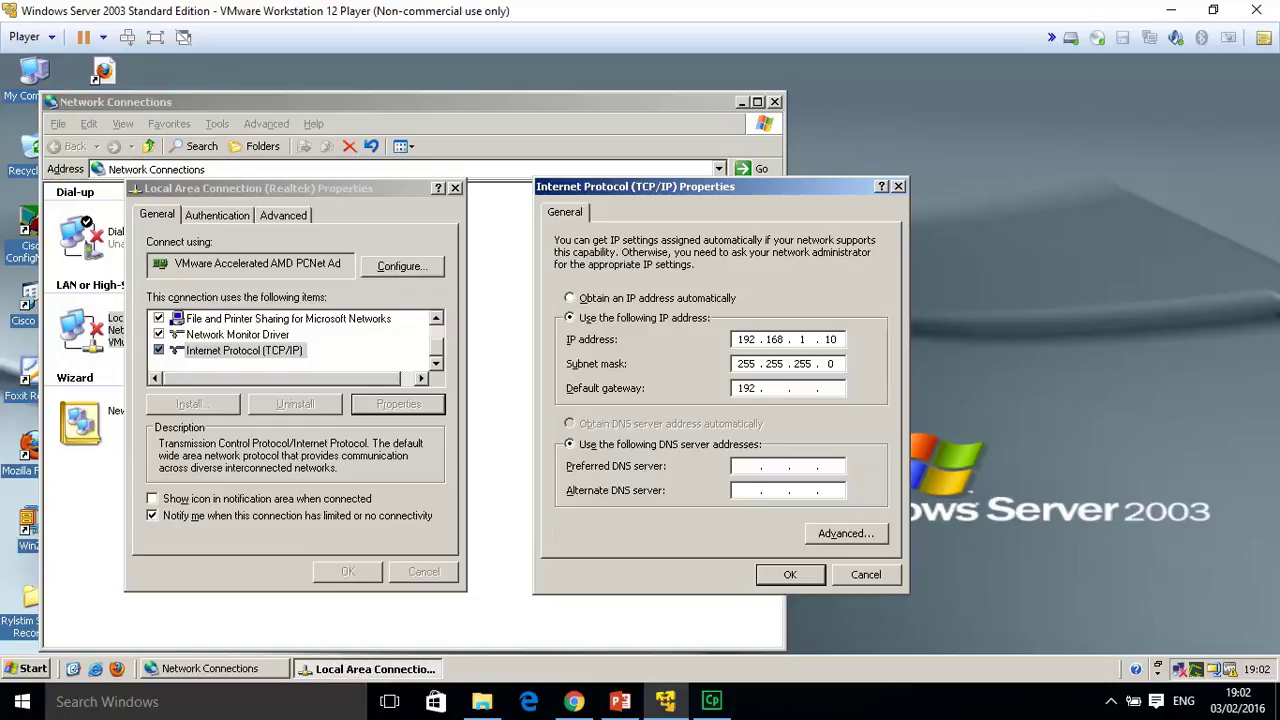
{"action": "type", "text": "168 . 1 . 1"}
{"action": "left_click", "coordinate": [793, 578]}
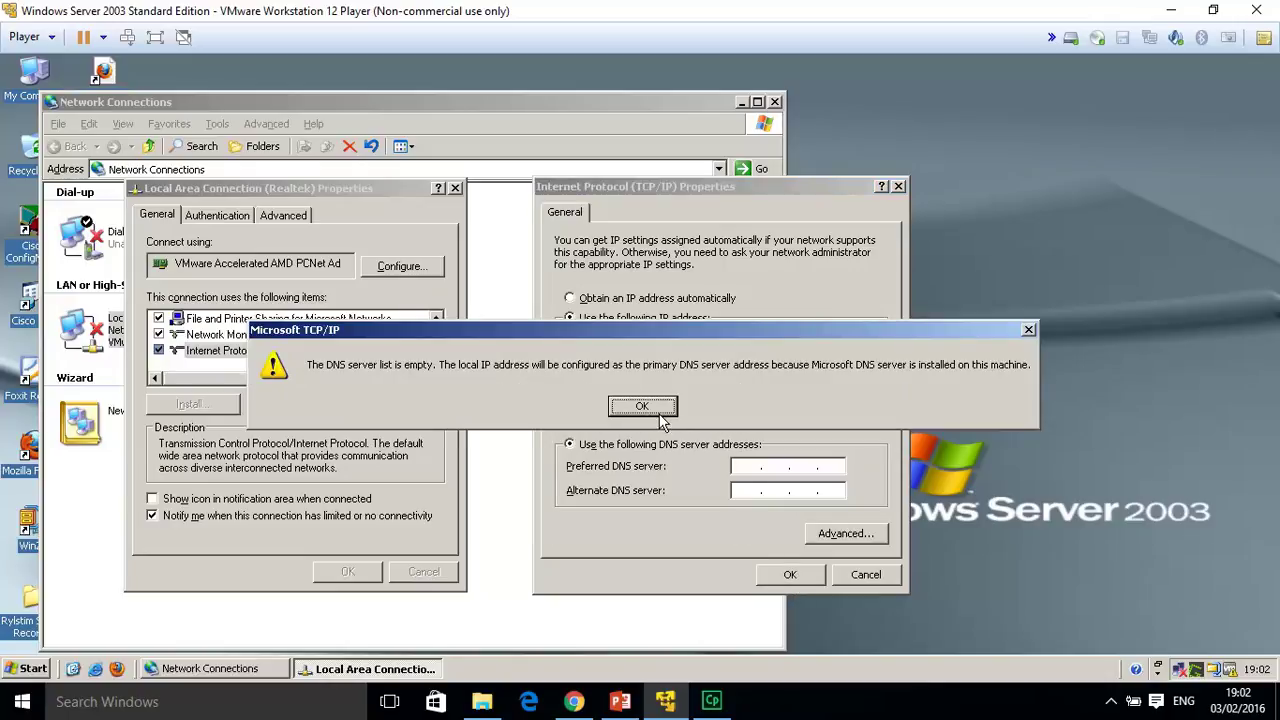
{"action": "left_click", "coordinate": [656, 410]}
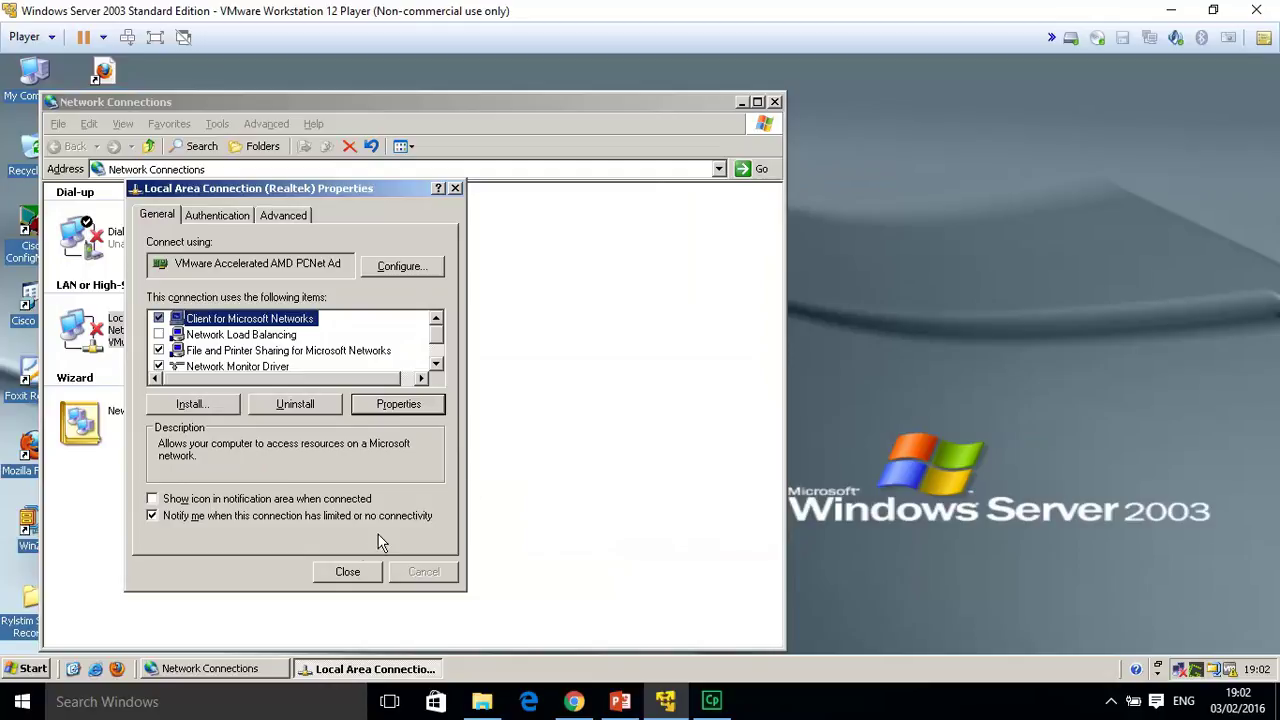
{"action": "left_click", "coordinate": [347, 571]}
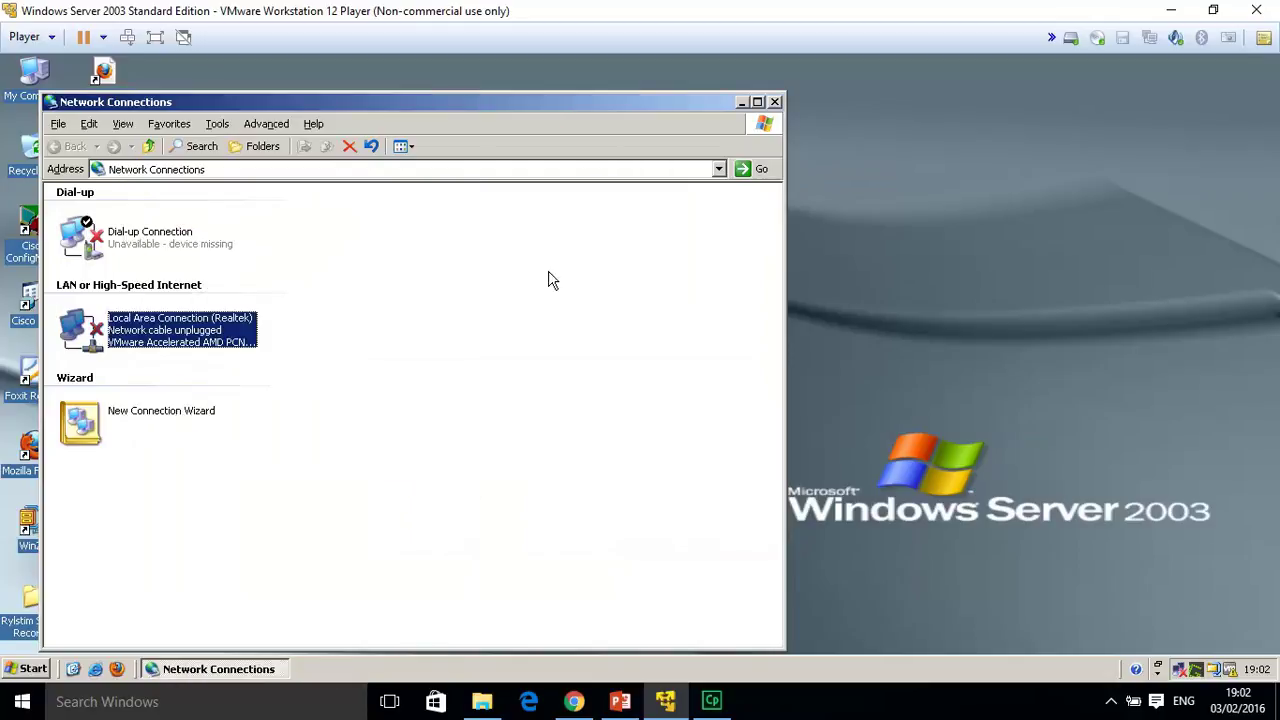
{"action": "left_click", "coordinate": [775, 102]}
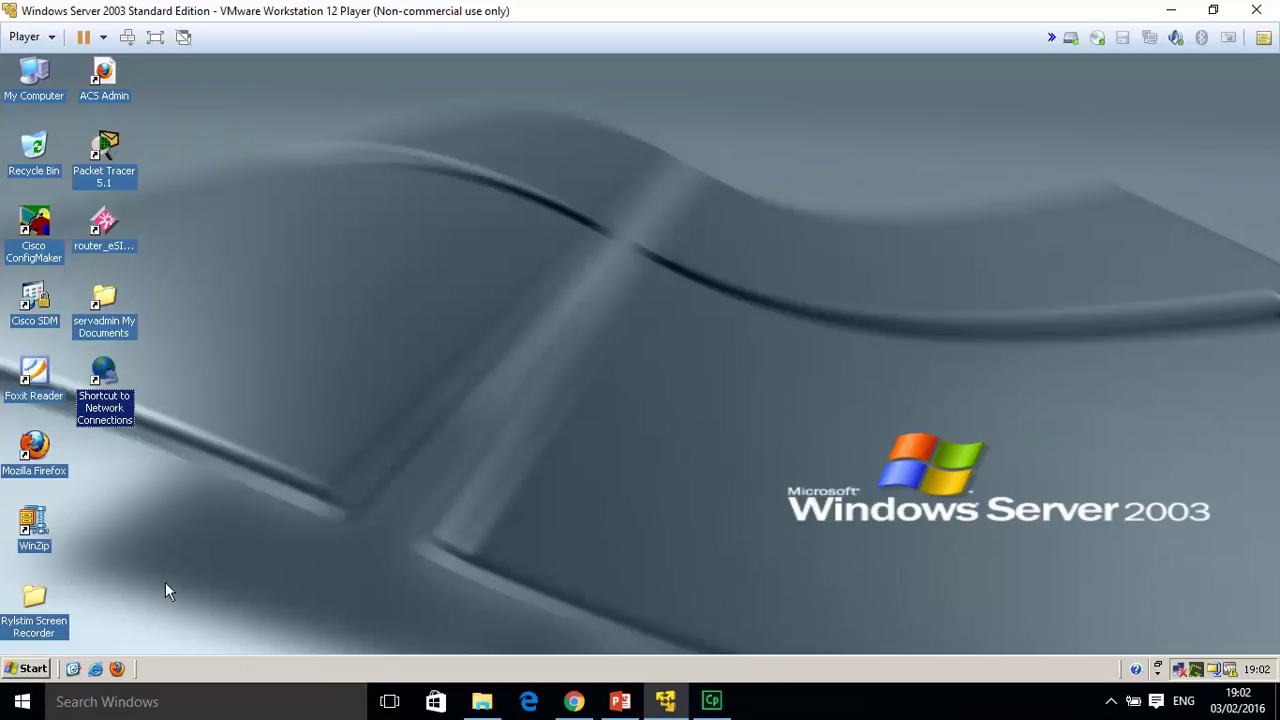
Open the DHCP administrative tool and expand server2003 to show its scopes
{"action": "left_click", "coordinate": [30, 670]}
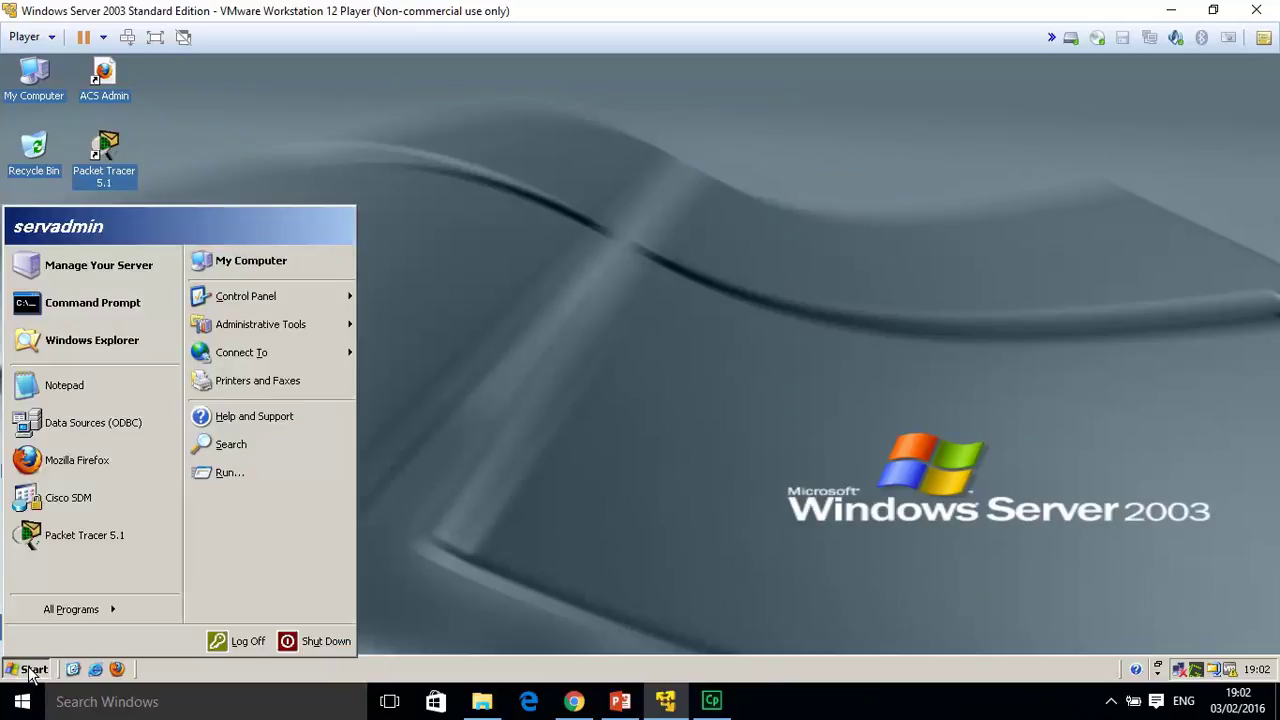
{"action": "mouse_move", "coordinate": [268, 335]}
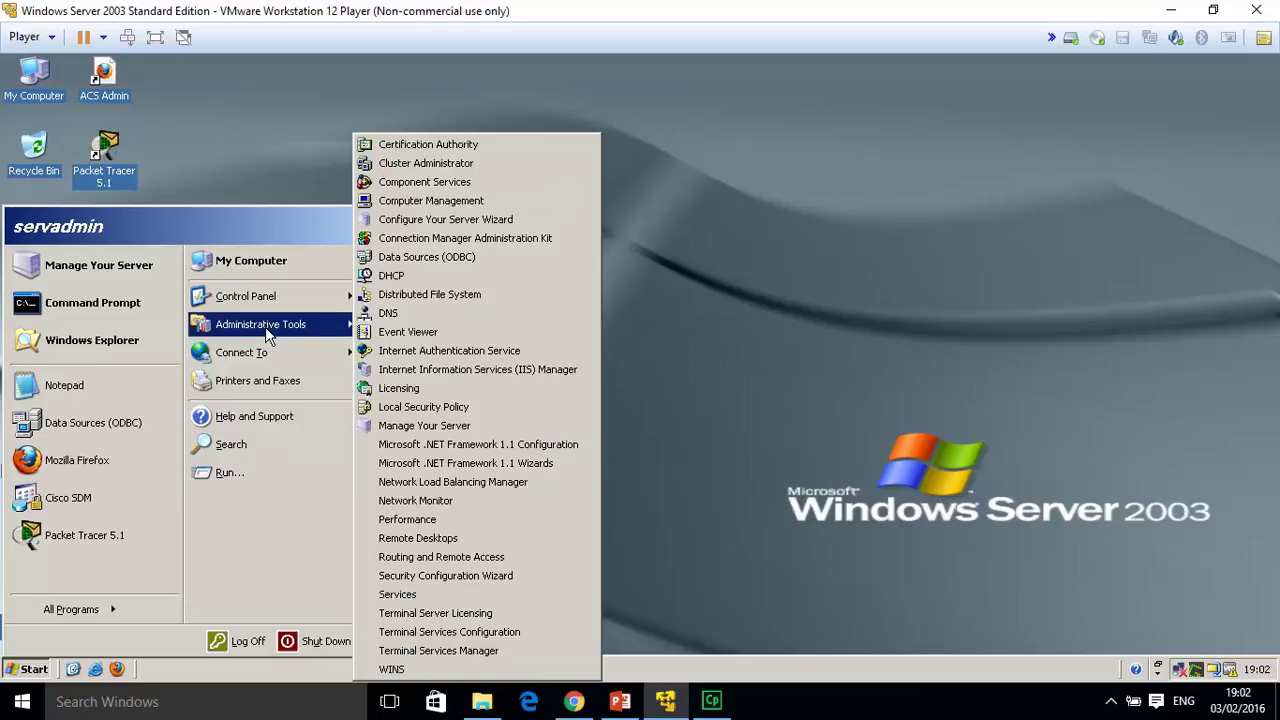
{"action": "left_click", "coordinate": [486, 272]}
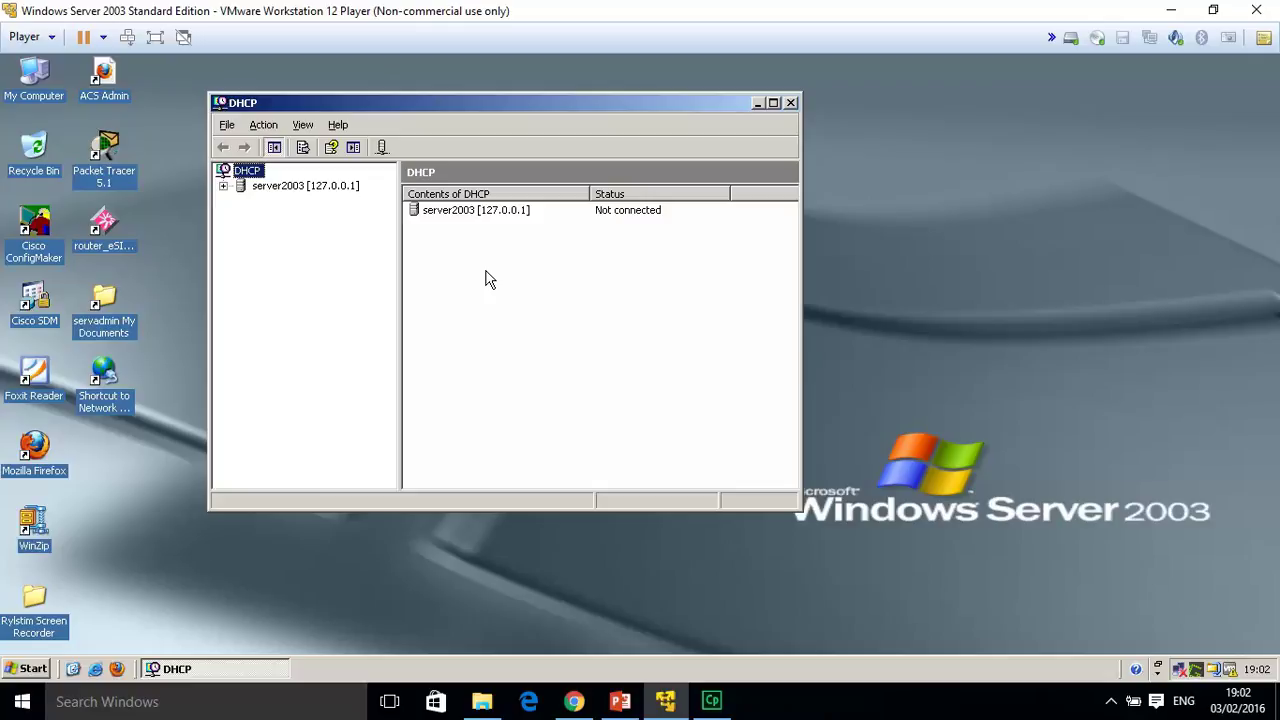
{"action": "left_click", "coordinate": [223, 186]}
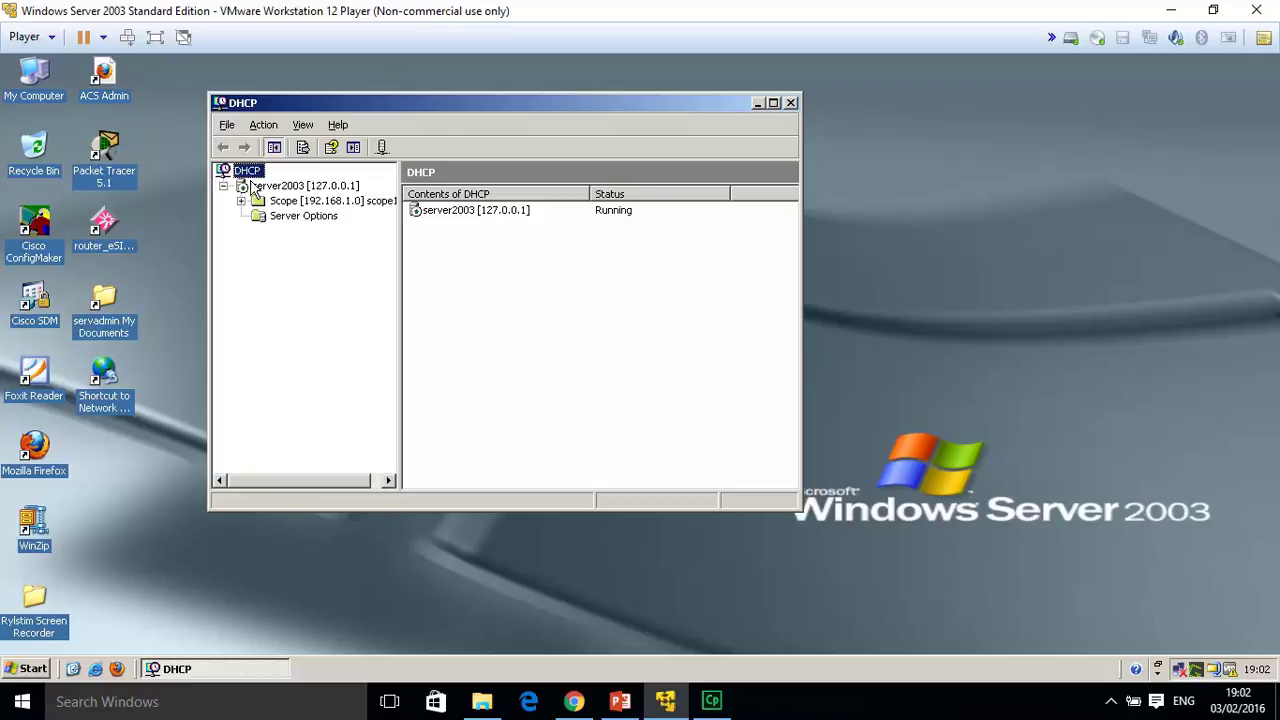
Start a new scope on server2003 and name it scope10
{"action": "left_click", "coordinate": [272, 187]}
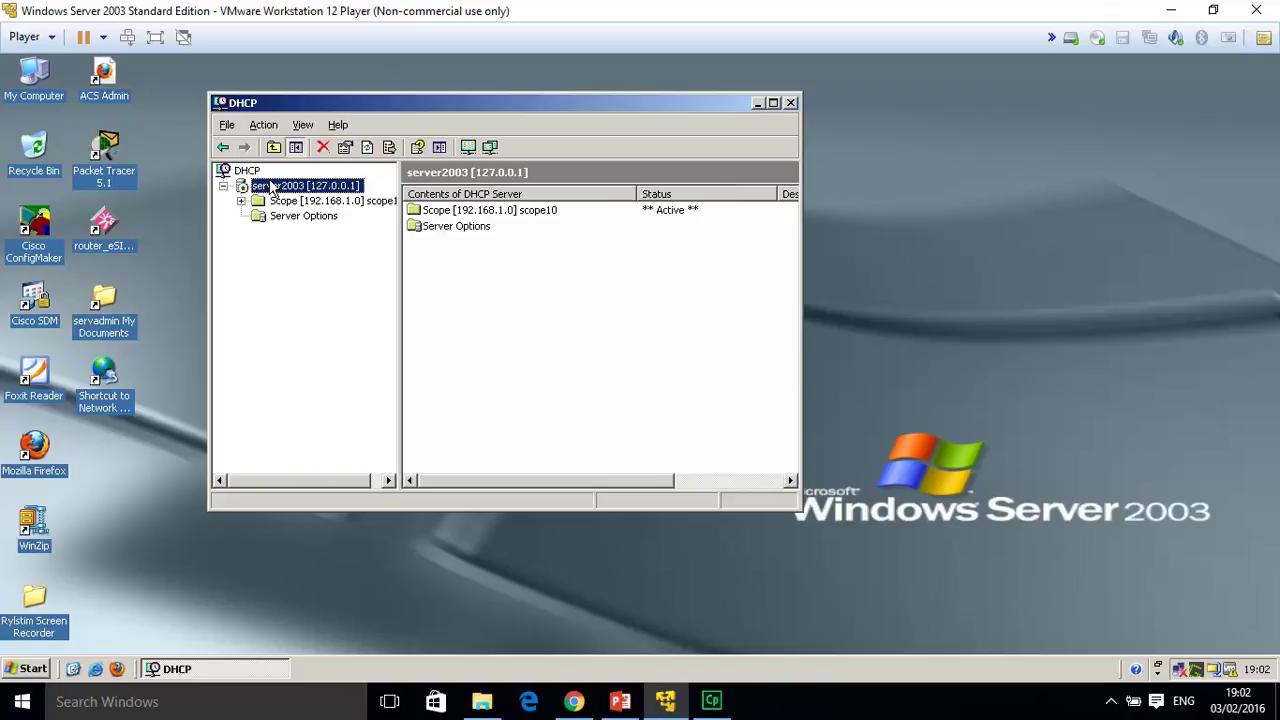
{"action": "right_click", "coordinate": [274, 188]}
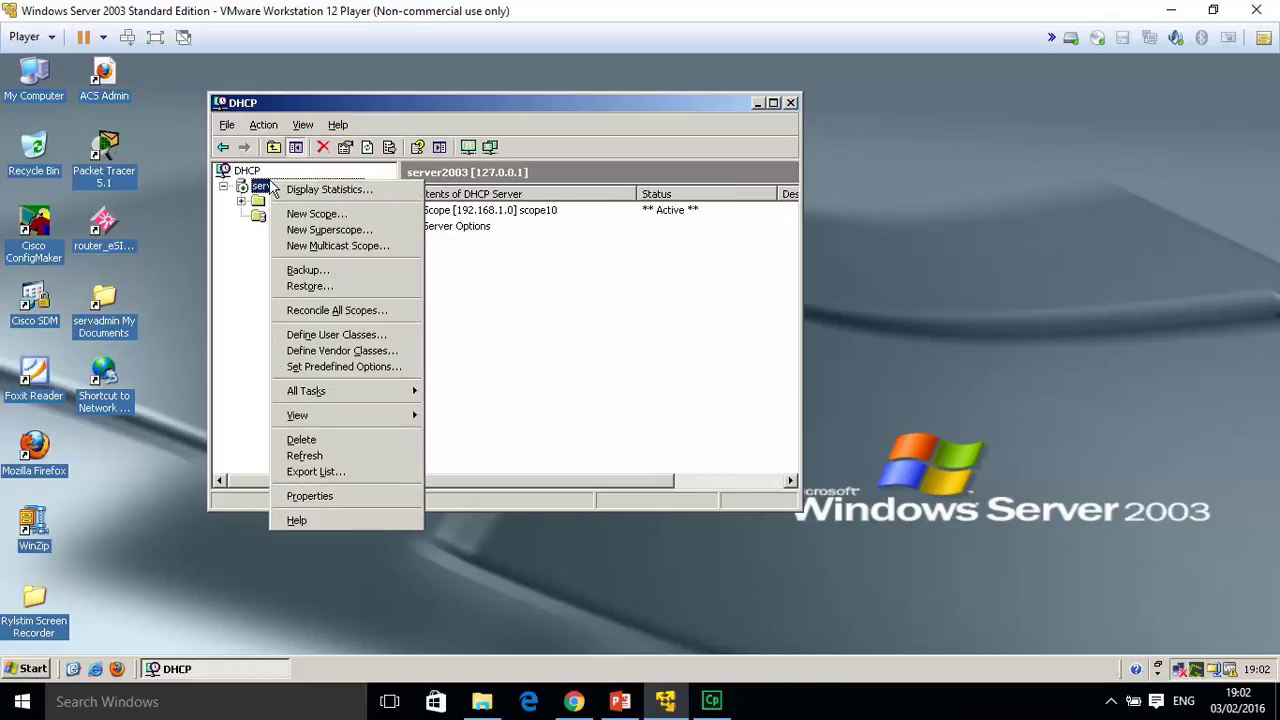
{"action": "left_click", "coordinate": [314, 216]}
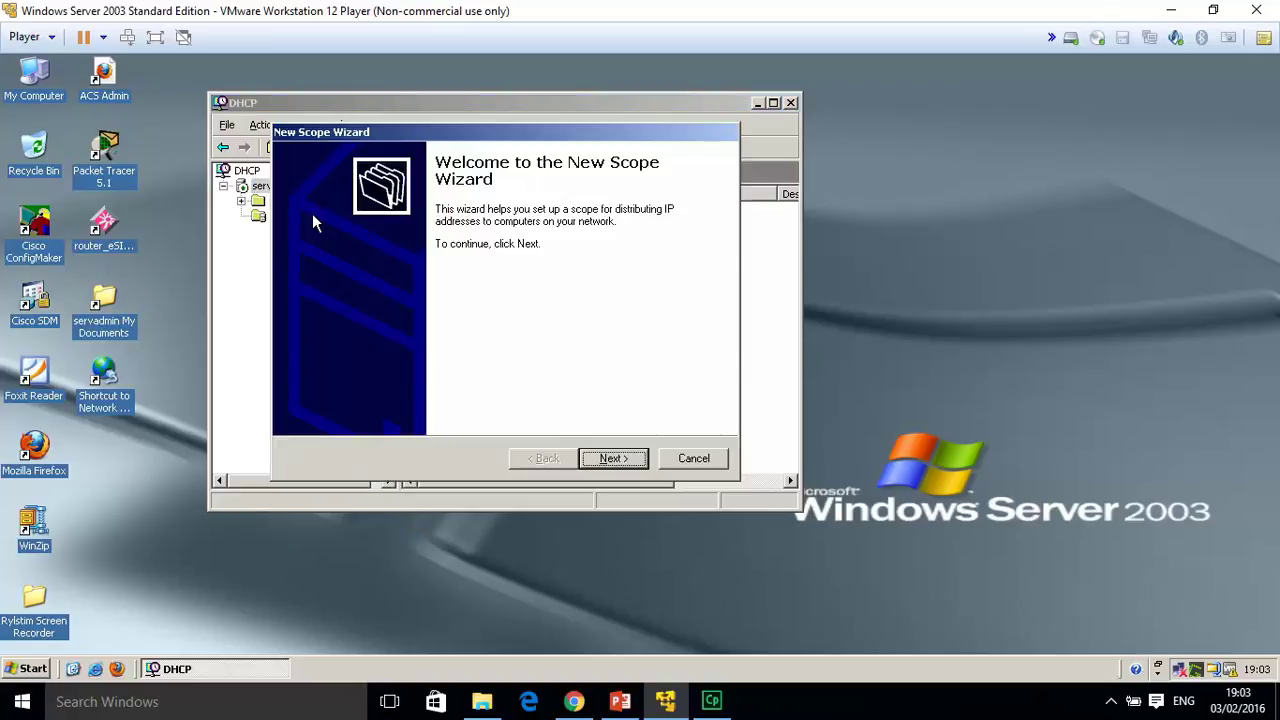
{"action": "left_click", "coordinate": [613, 460]}
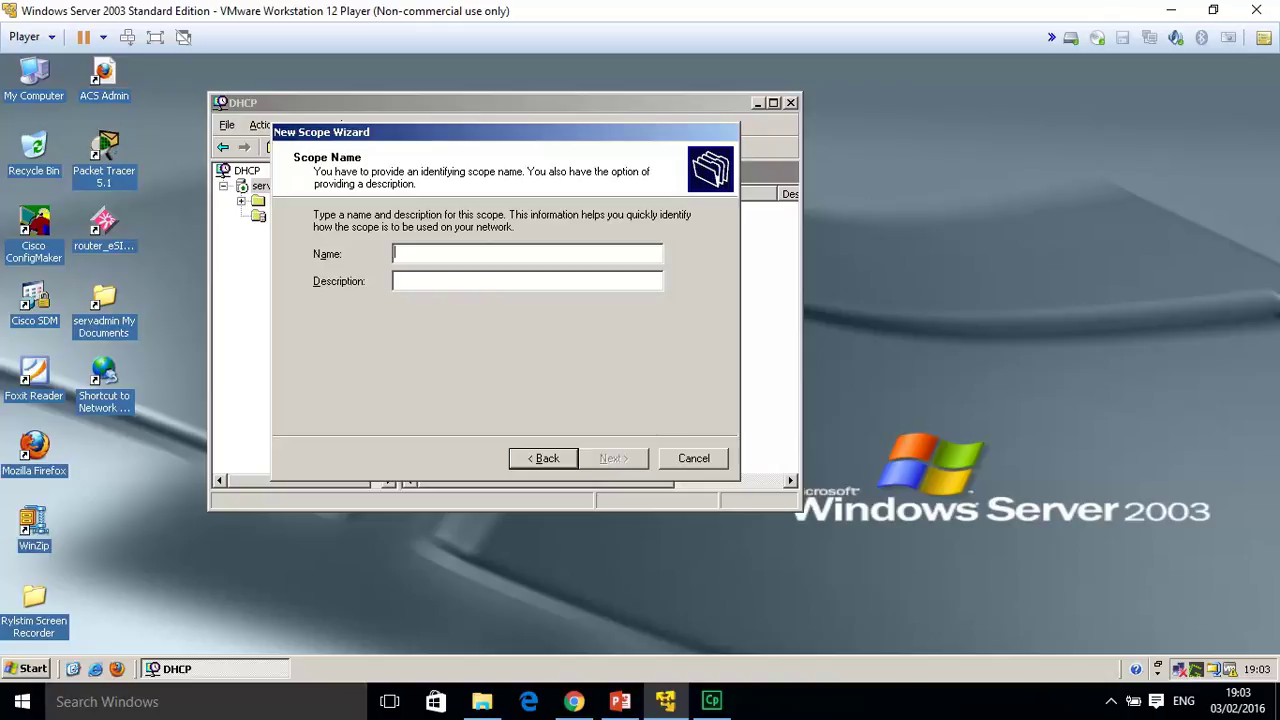
{"action": "type", "text": "scope"}
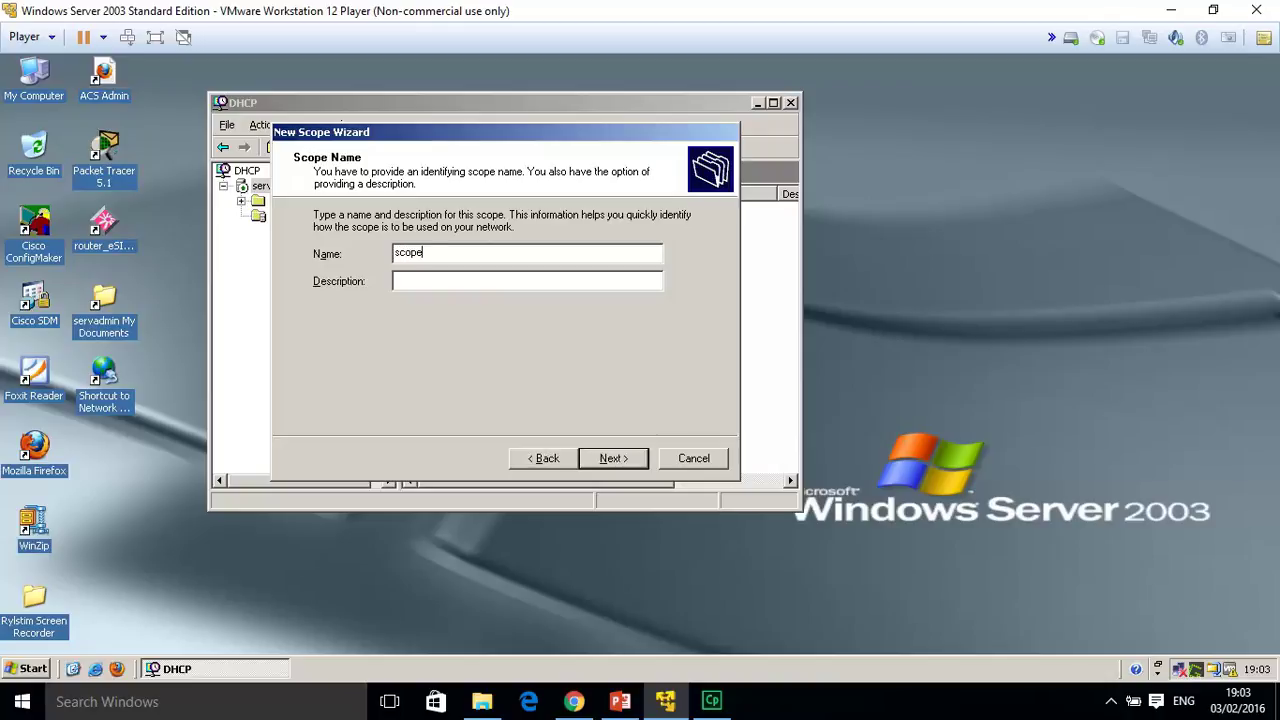
{"action": "type", "text": "10"}
{"action": "left_click", "coordinate": [614, 460]}
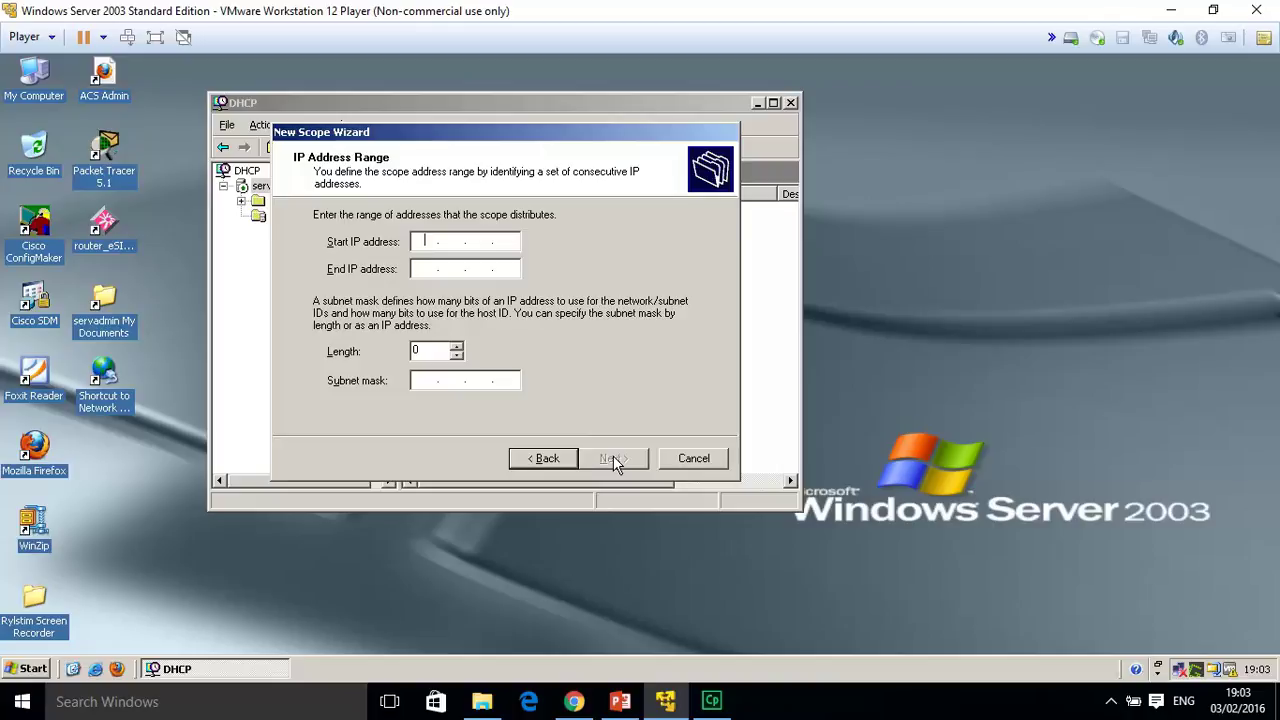
Try to set the scope's address range to 192.168.1.100 through 192.168.1.200 with a 24-bit subnet mask
{"action": "type", "text": "192 . 168 . 1 . 100"}
{"action": "left_click", "coordinate": [425, 268]}
{"action": "type", "text": "192 . 1"}
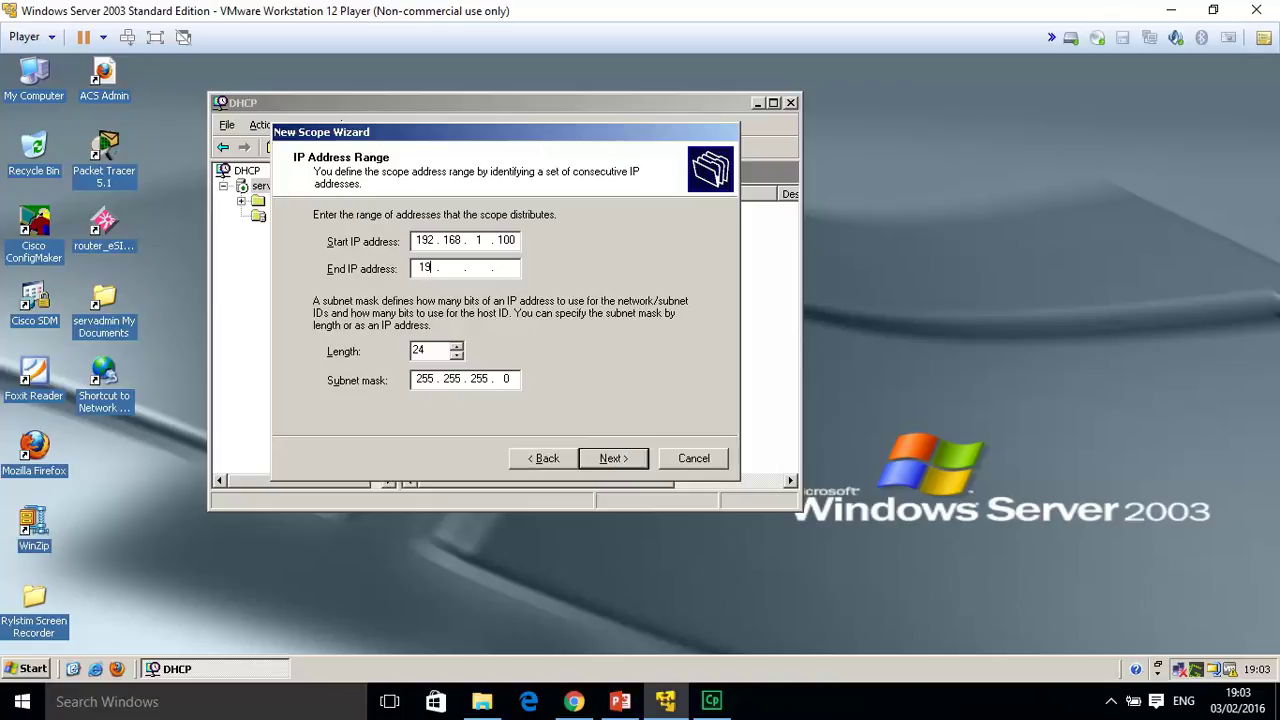
{"action": "type", "text": "68 . 1 . 200"}
{"action": "left_click", "coordinate": [613, 460]}
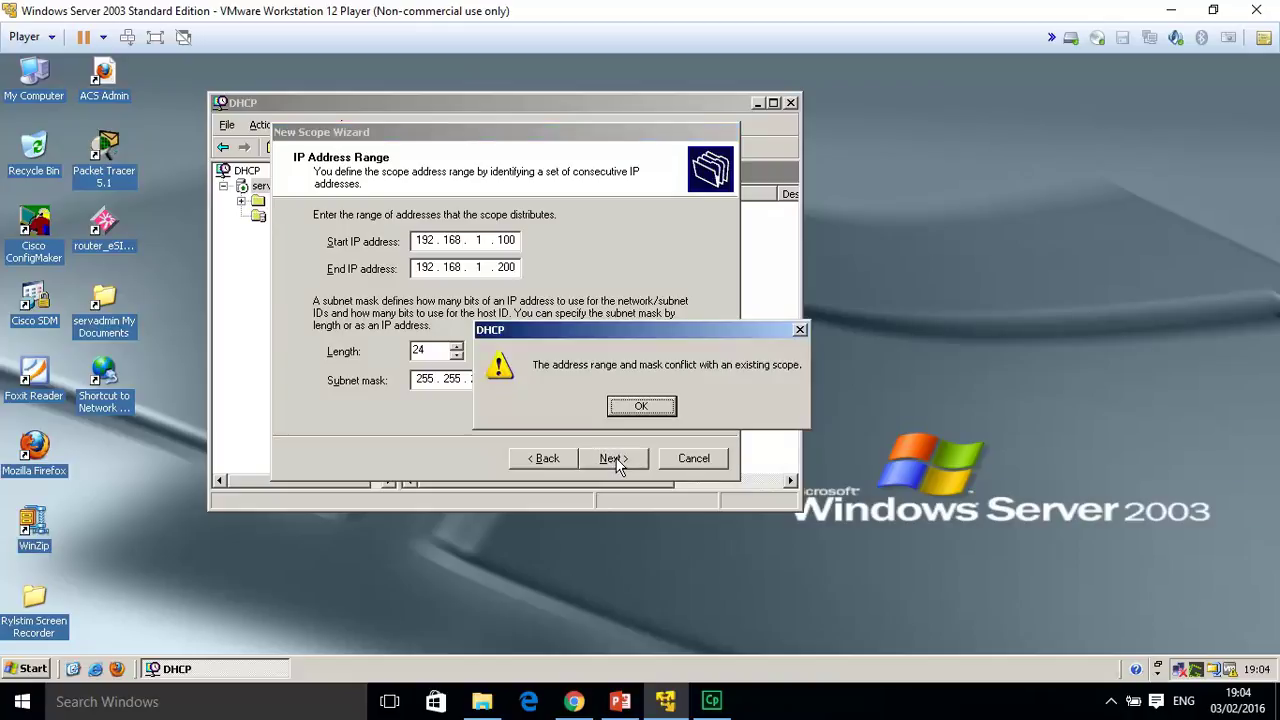
{"action": "left_click", "coordinate": [644, 407]}
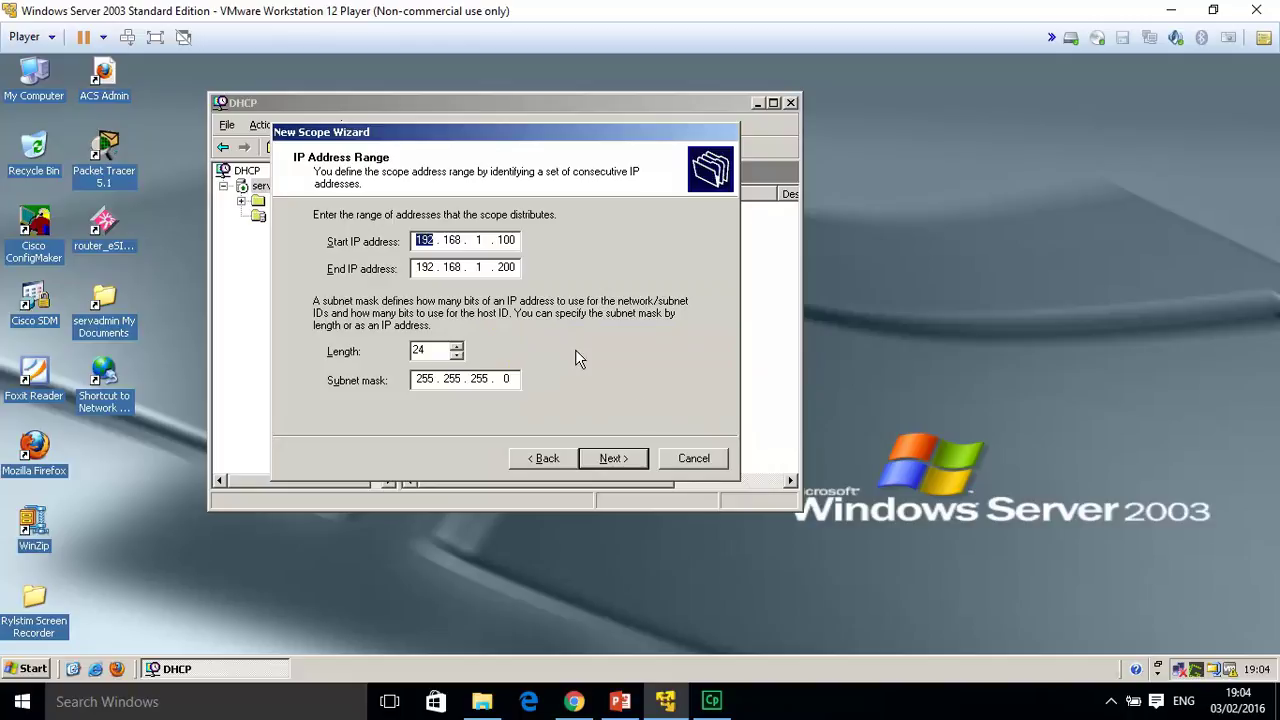
Change the first octet of both range addresses to 172, giving 172.168.1.100 through 172.168.1.200
{"action": "left_click", "coordinate": [482, 241]}
{"action": "key", "text": "BackSpace"}
{"action": "key", "text": "BackSpace"}
{"action": "type", "text": "72"}
{"action": "key", "text": "BackSpace"}
{"action": "key", "text": "BackSpace"}
{"action": "type", "text": "72"}
{"action": "left_click", "coordinate": [621, 461]}
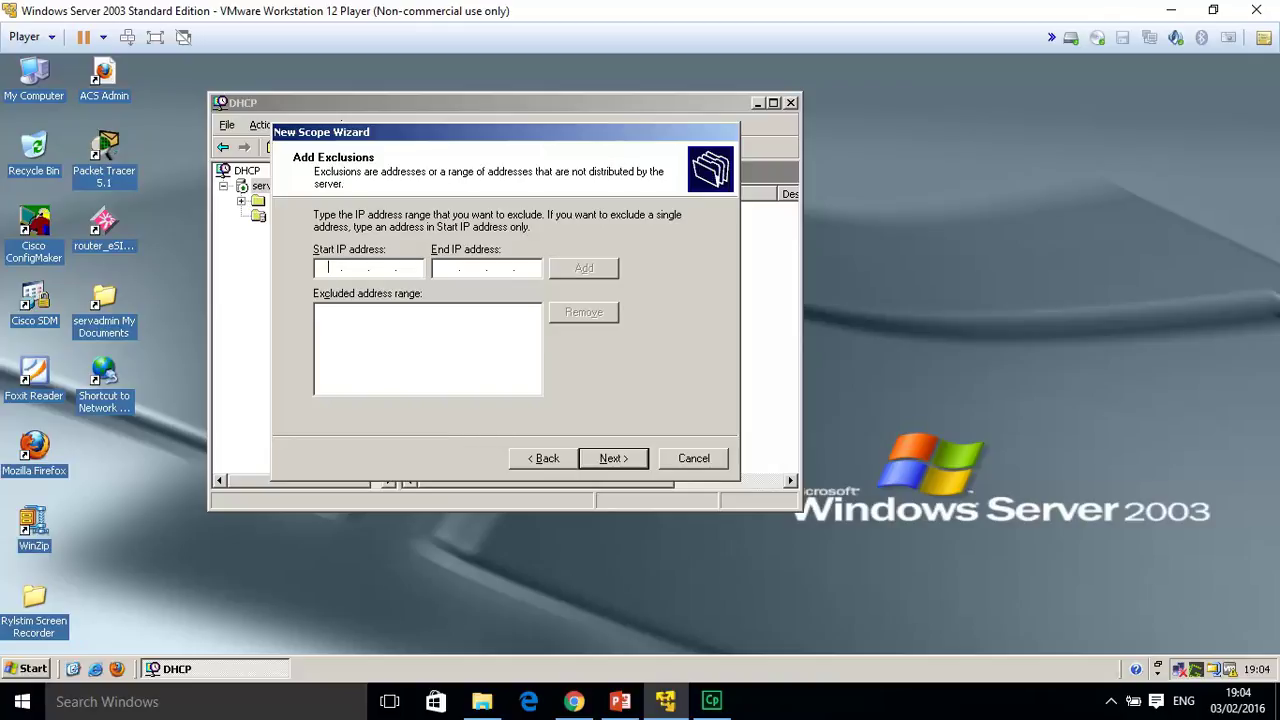
Exclude the addresses 172.168.1.110 to 172.168.1.111 from the scope
{"action": "type", "text": "172."}
{"action": "type", "text": "16"}
{"action": "type", "text": "8"}
{"action": "type", "text": "1"}
{"action": "type", "text": "1"}
{"action": "type", "text": "10"}
{"action": "type", "text": "172"}
{"action": "type", "text": "168"}
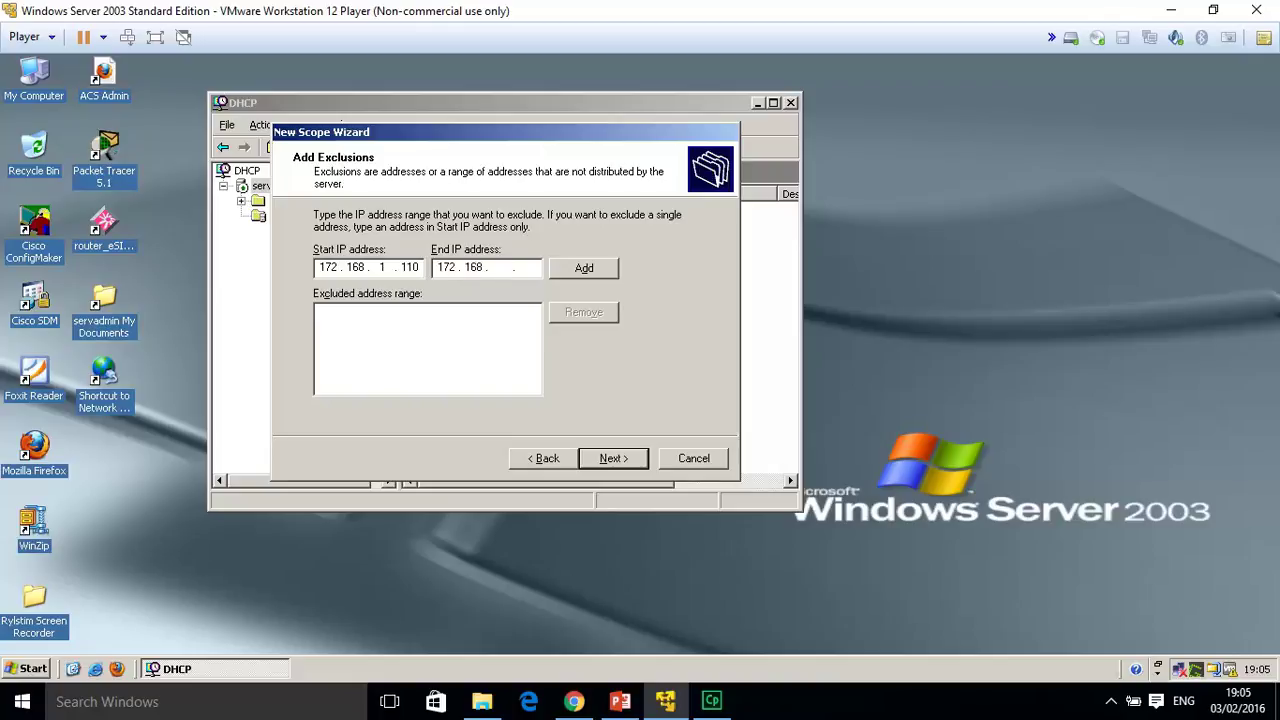
{"action": "type", "text": "1.111"}
{"action": "left_click", "coordinate": [608, 272]}
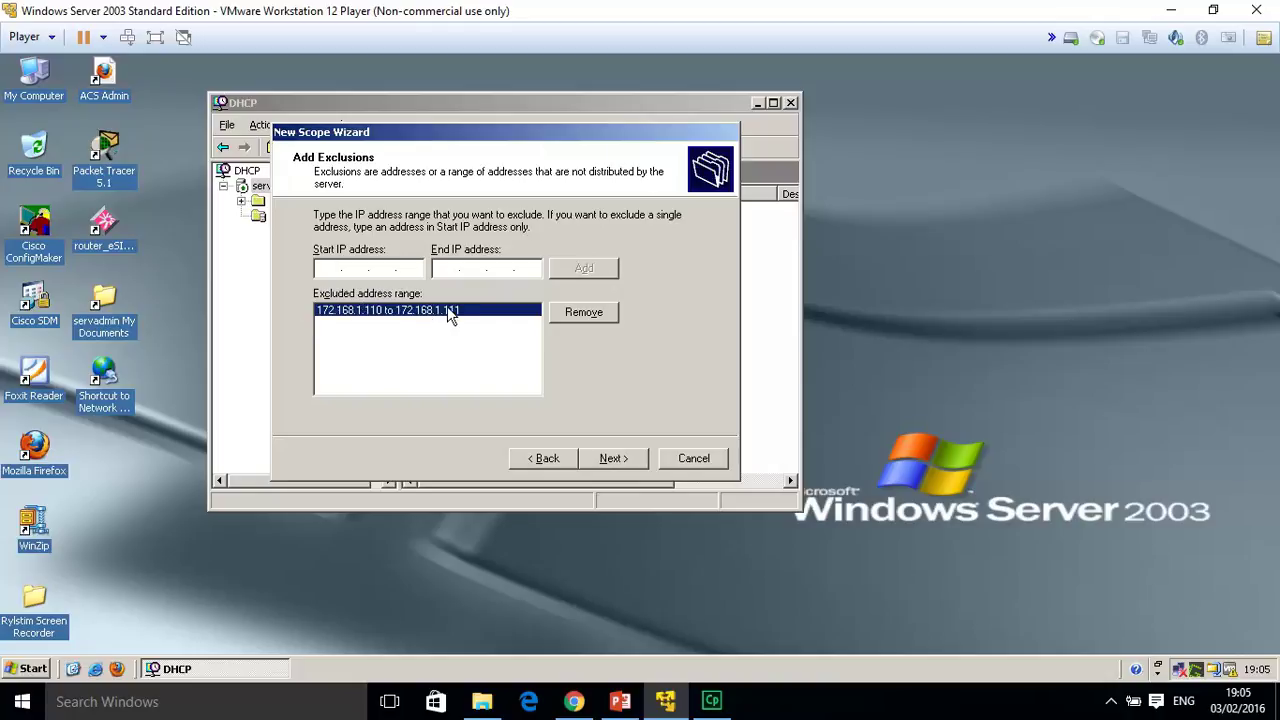
{"action": "left_click", "coordinate": [612, 459]}
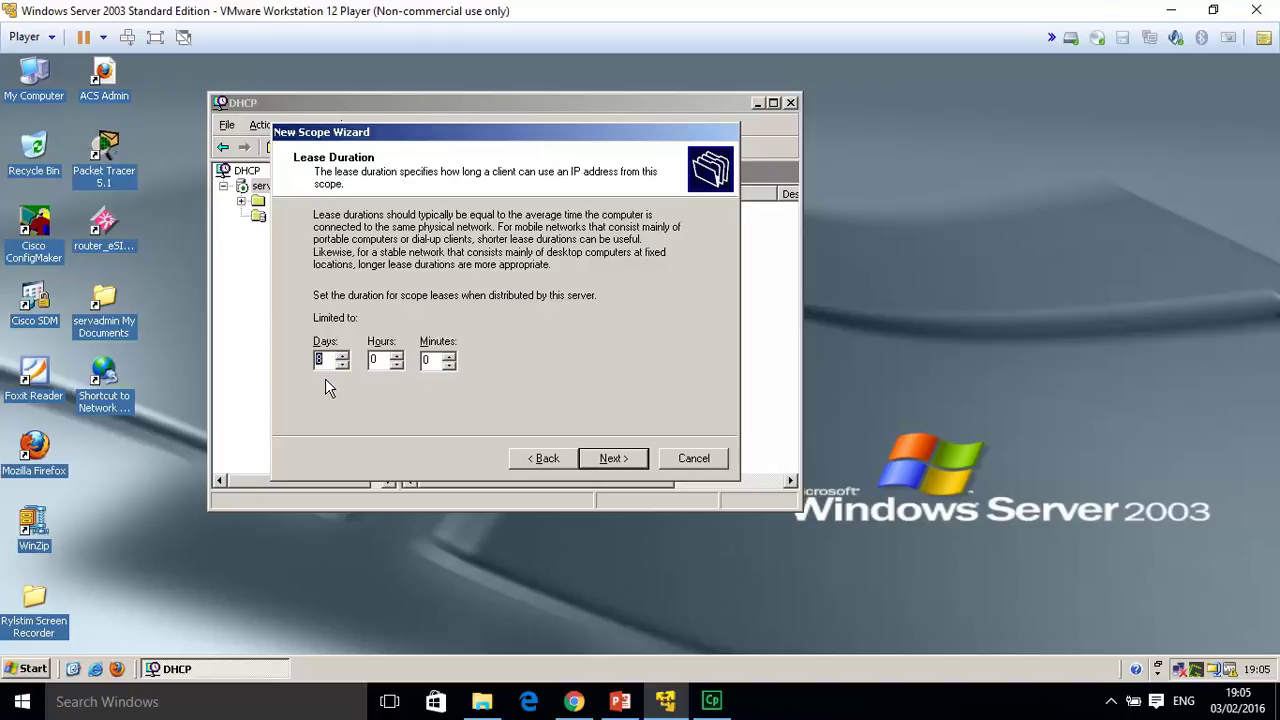
Keep the default lease duration and configure the scope's DHCP options with router 195.25.7.4 and parent domain Acme.com
{"action": "left_click", "coordinate": [622, 460]}
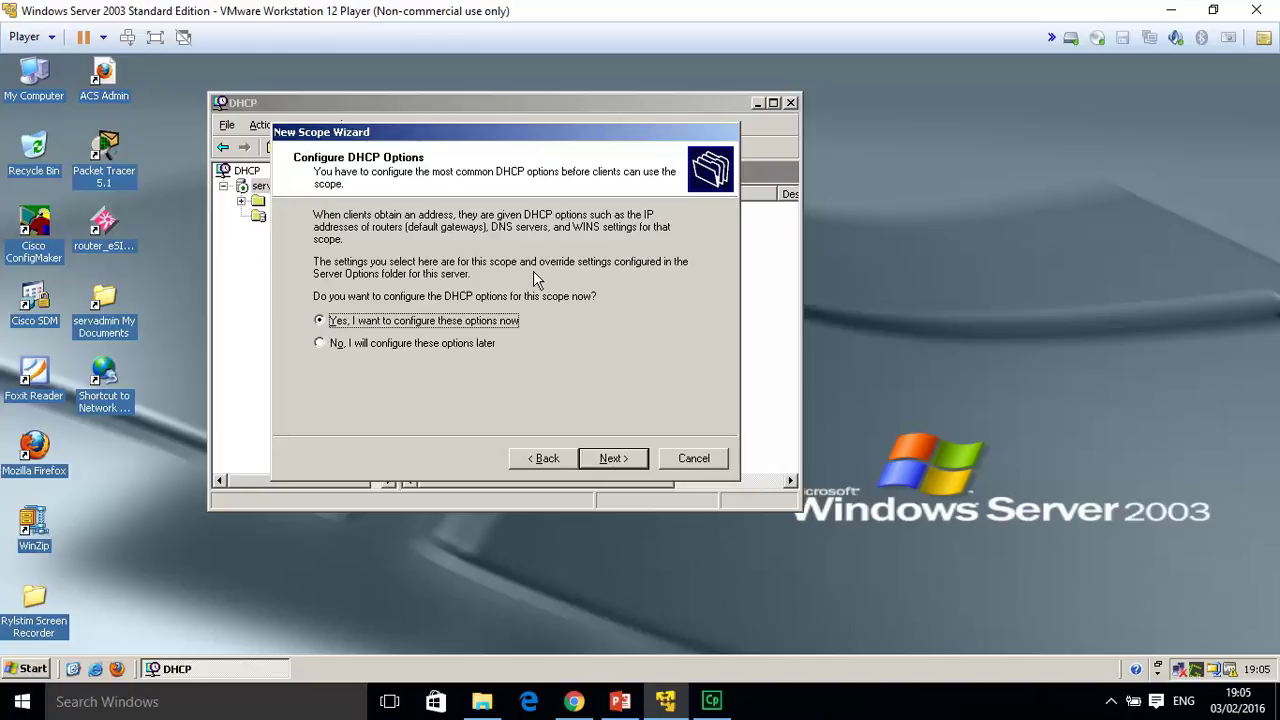
{"action": "left_click", "coordinate": [614, 460]}
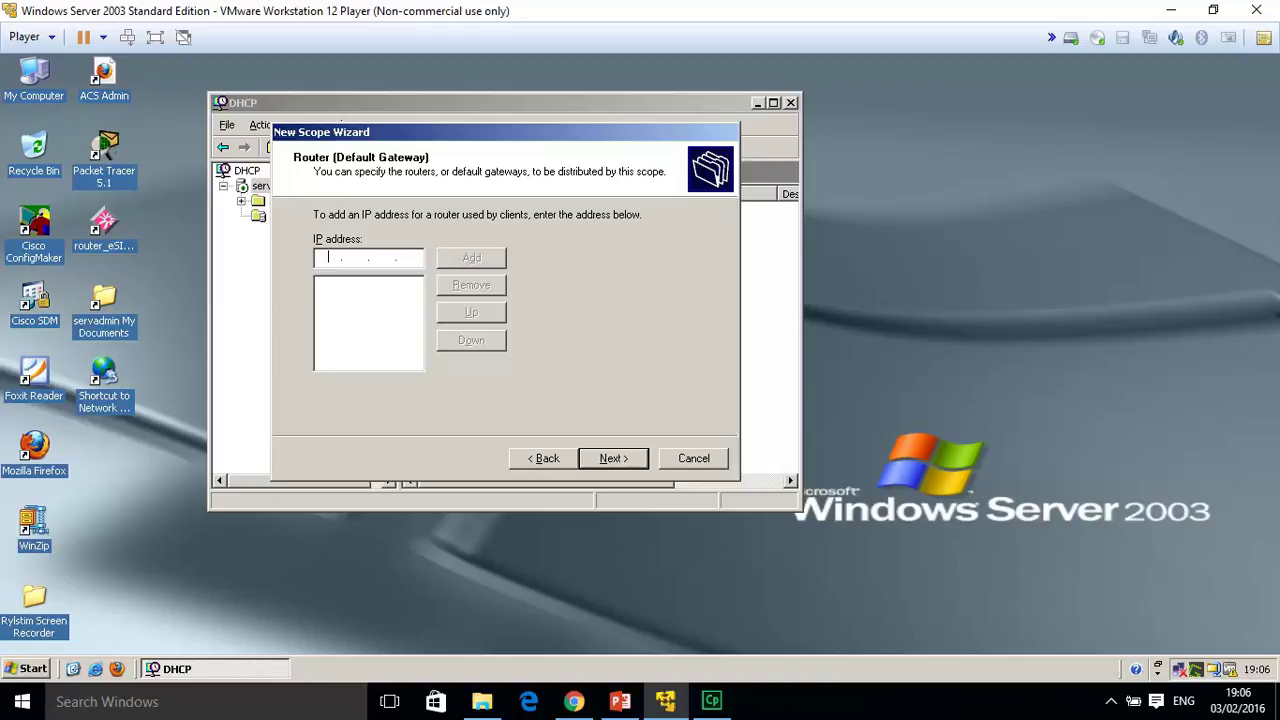
{"action": "type", "text": "195.25.7.4"}
{"action": "left_click", "coordinate": [490, 260]}
{"action": "left_click", "coordinate": [627, 463]}
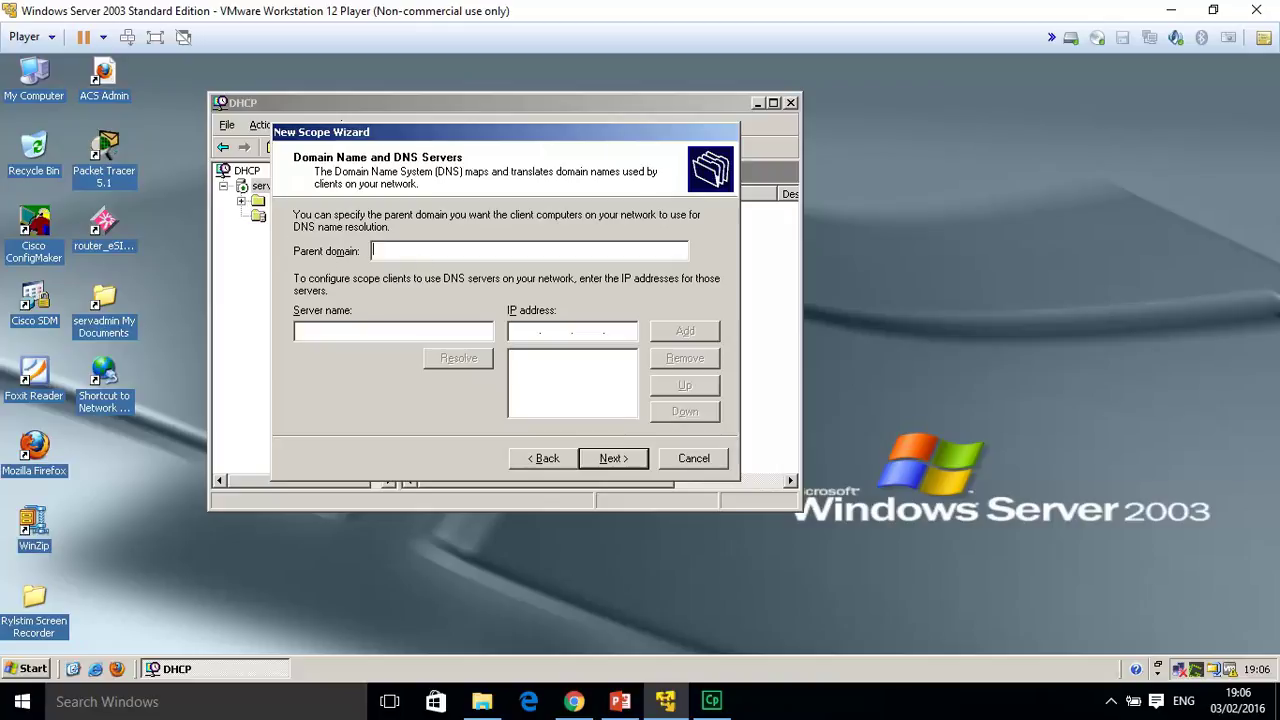
{"action": "type", "text": "Acme.com"}
{"action": "left_click", "coordinate": [613, 460]}
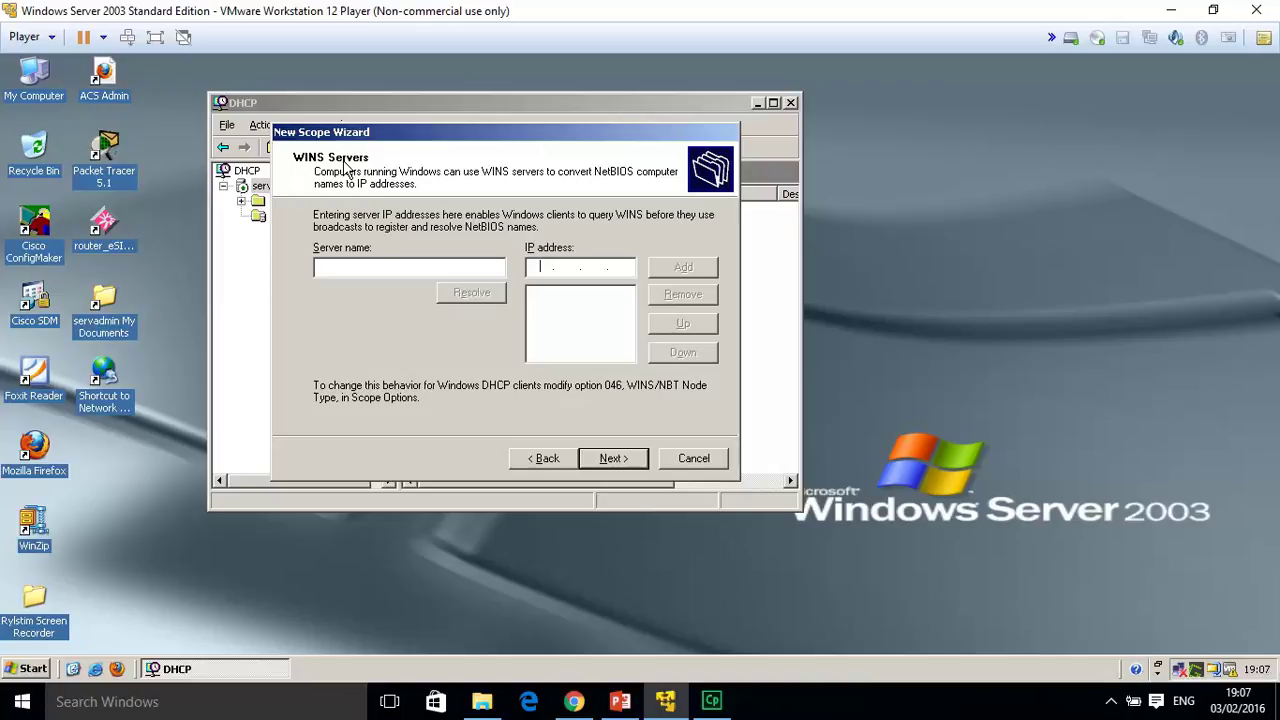
Leave the WINS servers empty and finish the scope wizard with the scope activated immediately
{"action": "left_click", "coordinate": [615, 462]}
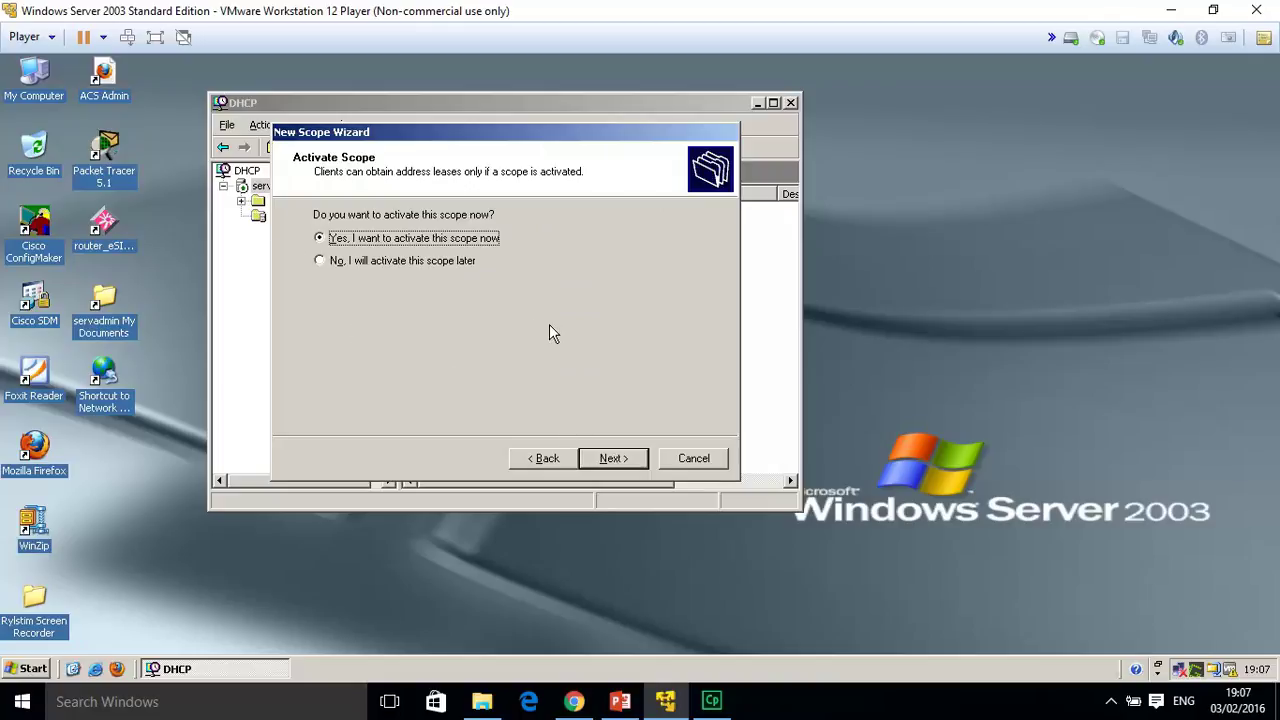
{"action": "left_click", "coordinate": [612, 458]}
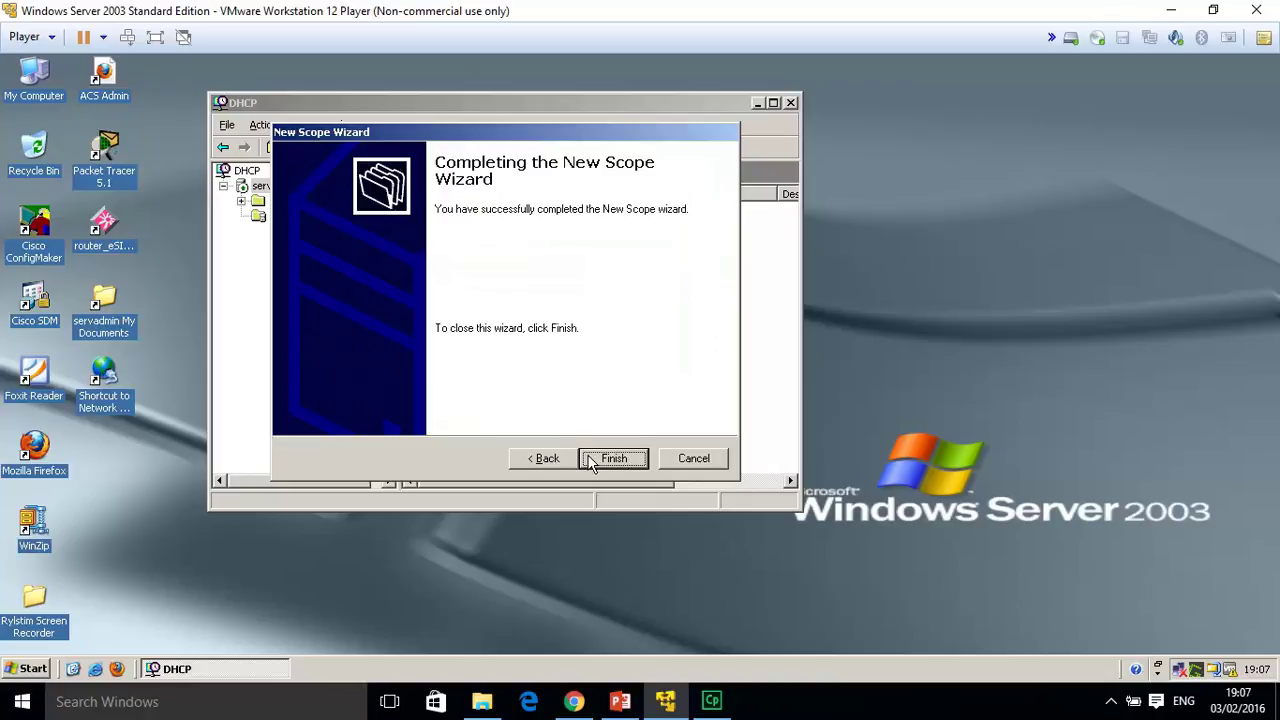
{"action": "left_click", "coordinate": [623, 460]}
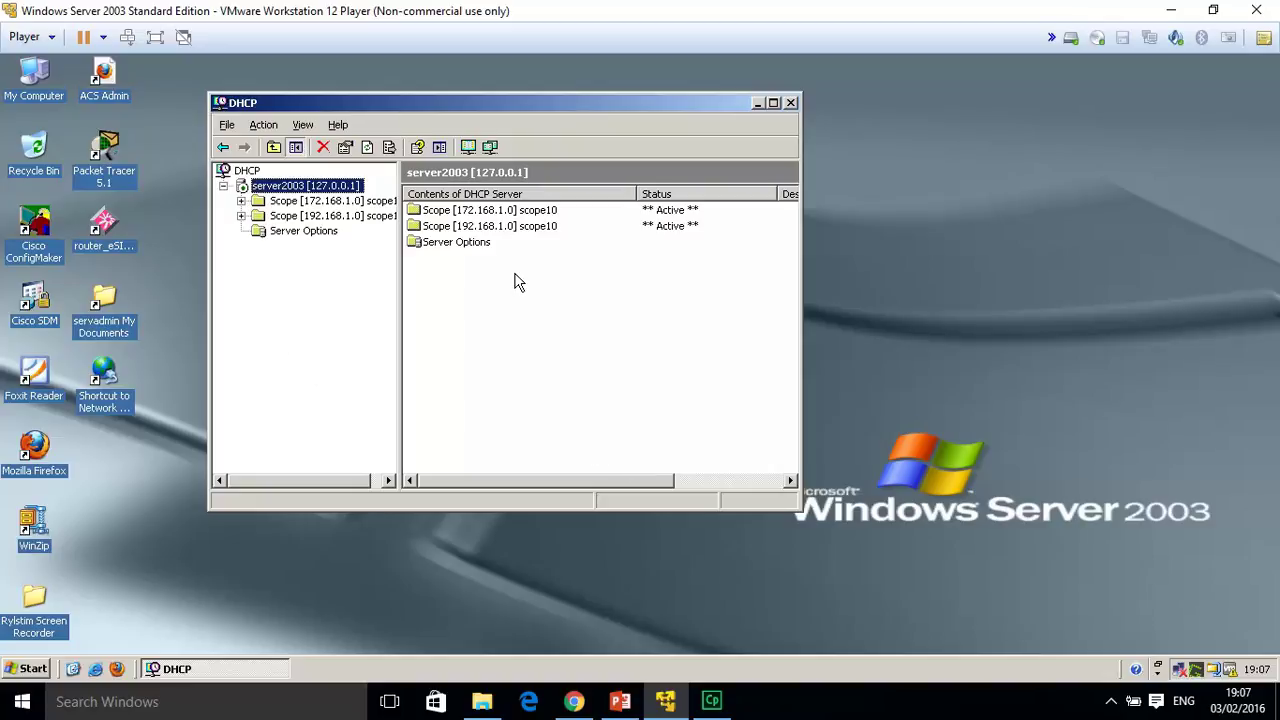
Review the address pool, address leases, reservations and scope options of the 172.168.1.0 scope
{"action": "left_click", "coordinate": [241, 201]}
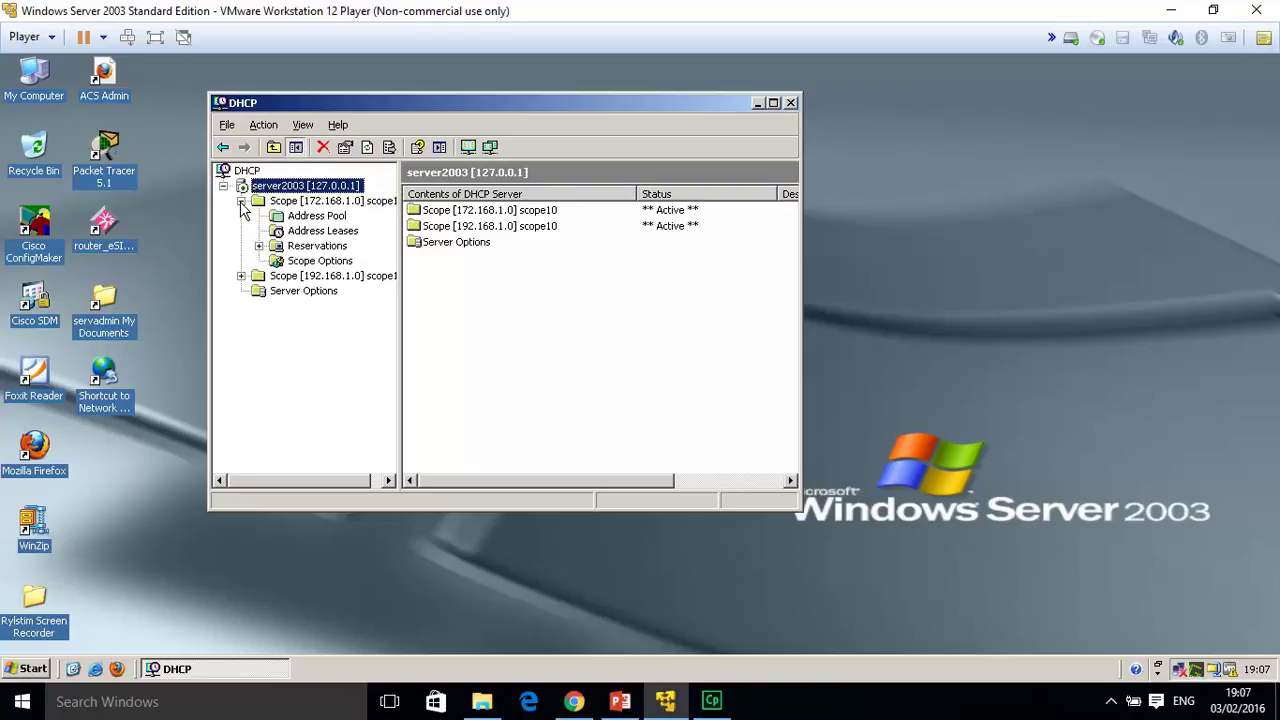
{"action": "left_click", "coordinate": [334, 222]}
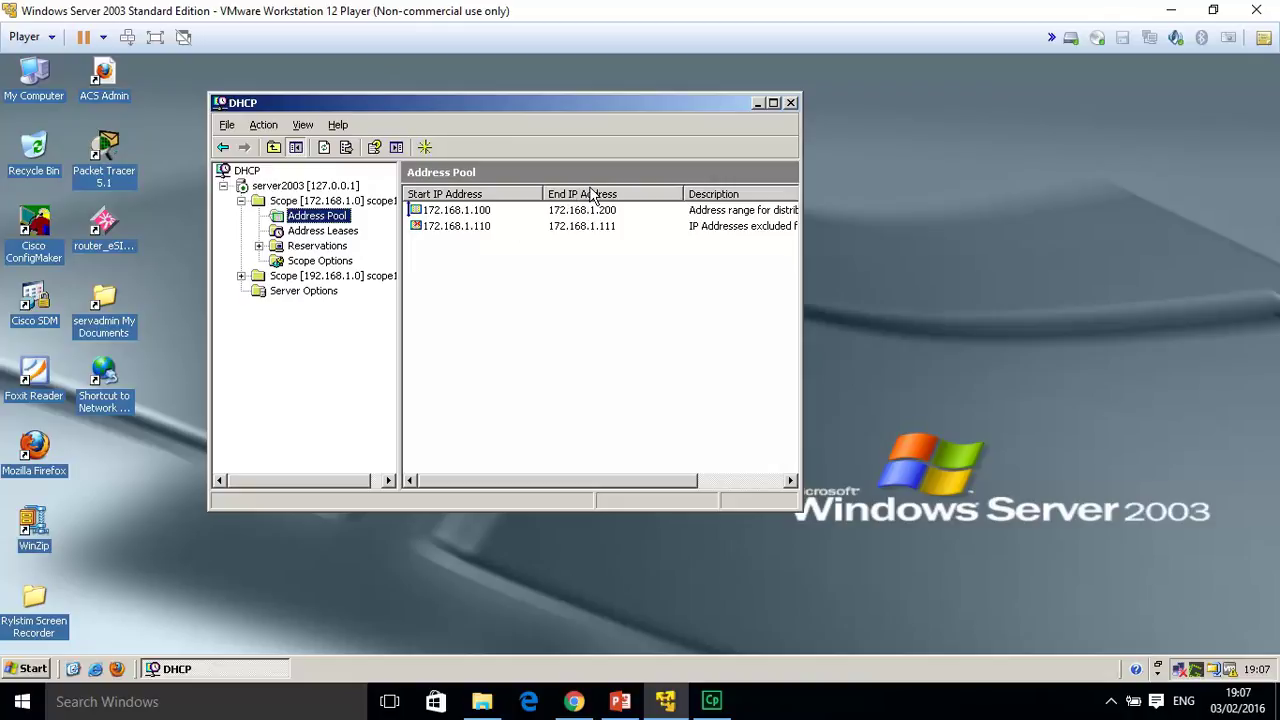
{"action": "left_click", "coordinate": [337, 233]}
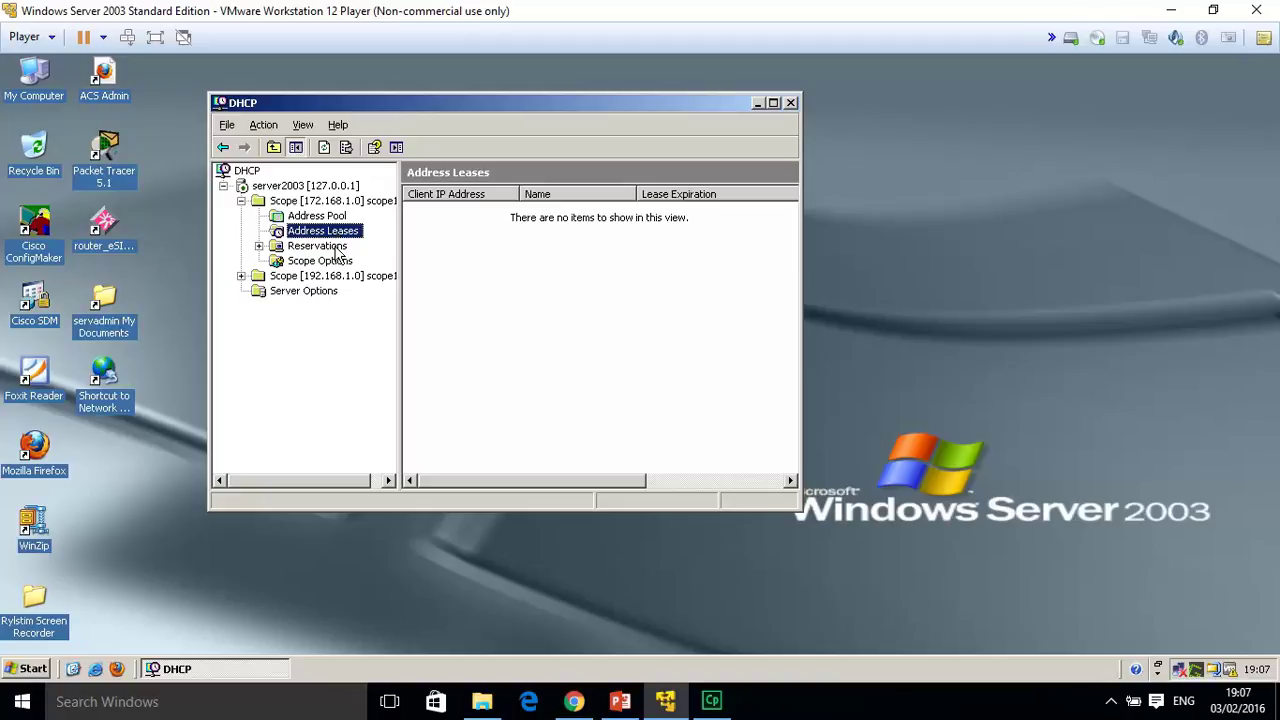
{"action": "left_click", "coordinate": [337, 249]}
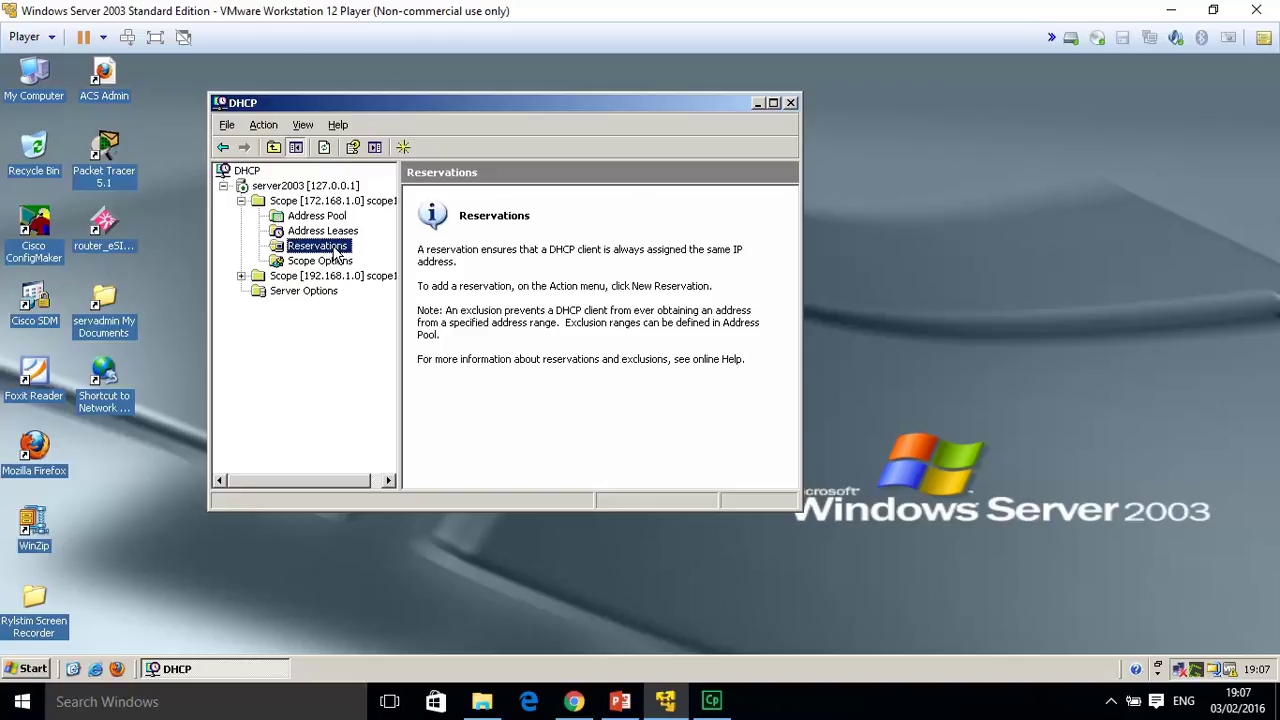
{"action": "left_click", "coordinate": [336, 264]}
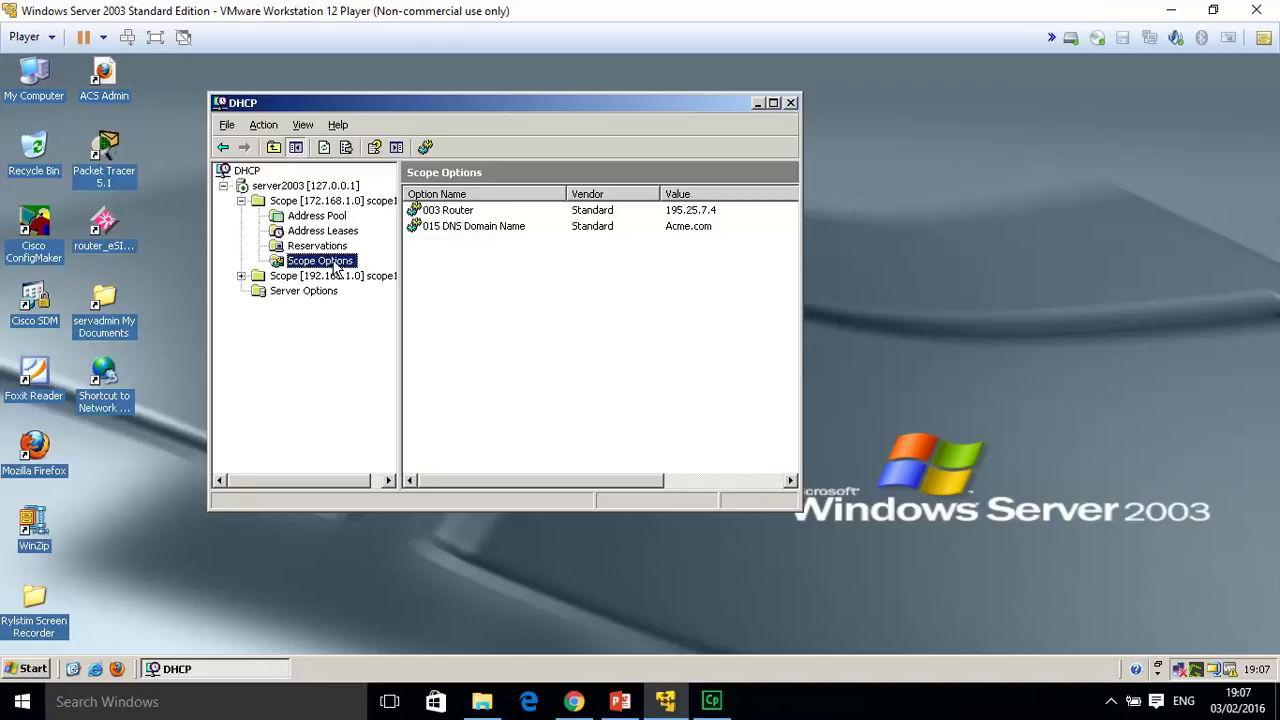